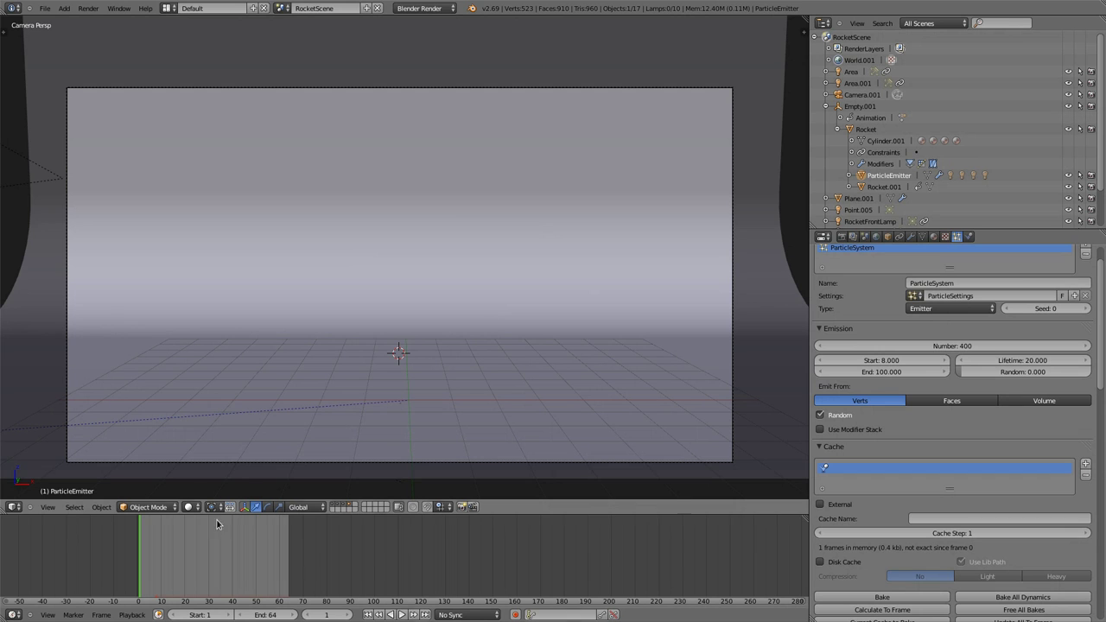
Step: Scrub the rocket's smoke animation from frame 2 to about frame 28, then play it
left_click(143, 553)
left_click_drag(143, 553, 182, 553)
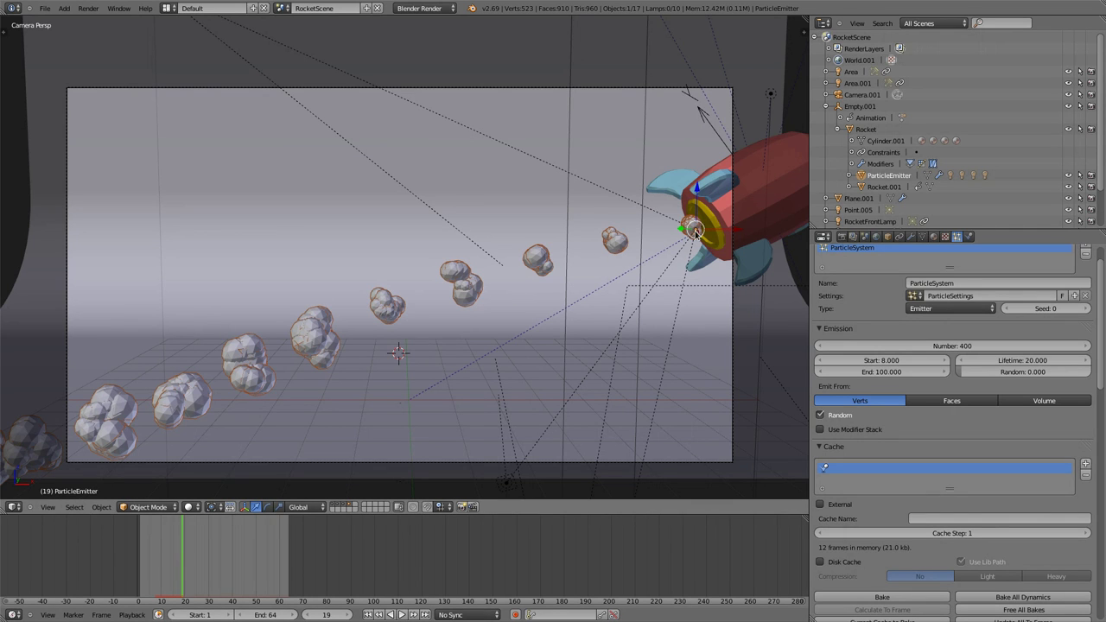
left_click_drag(179, 556, 212, 557)
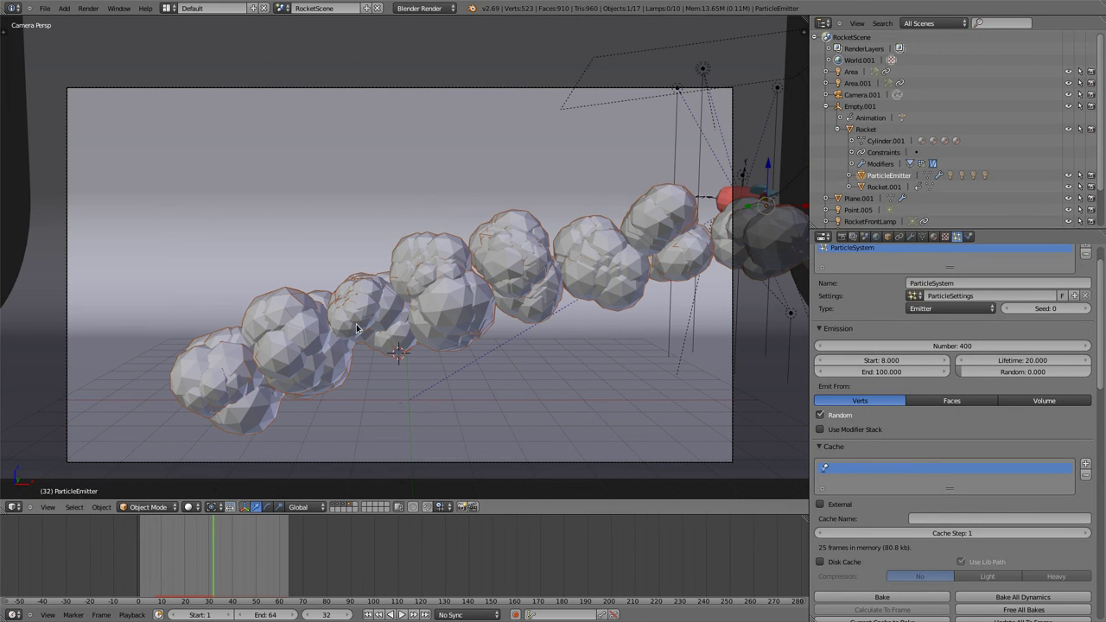
key("alt+a")
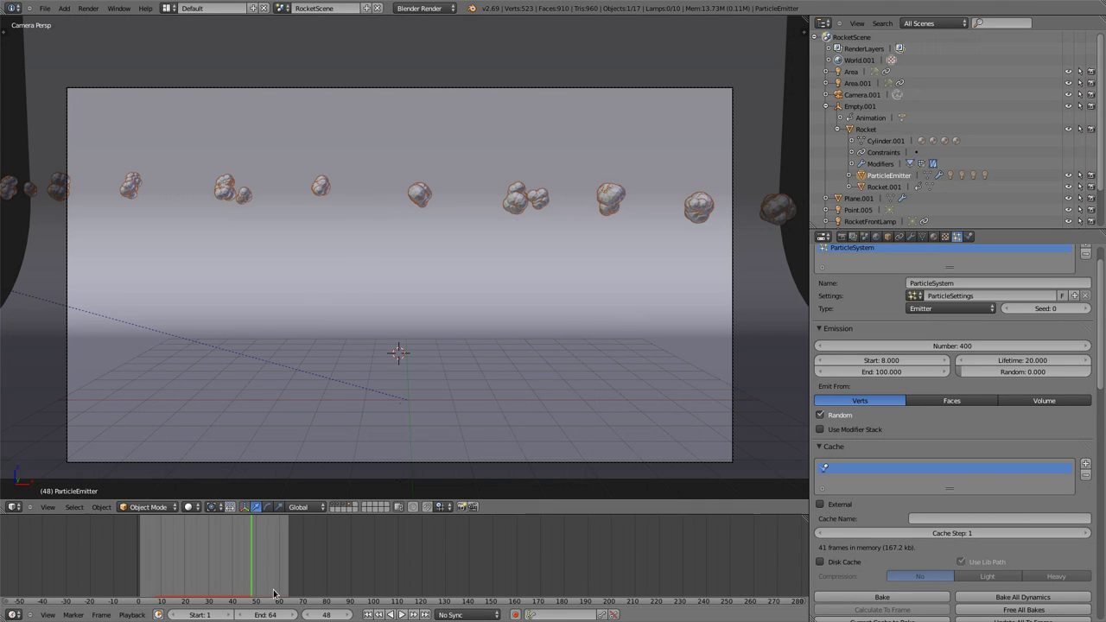
Step: Scrub back to about frame 38, select Empty.001 beside the rocket, and scrub through again
left_click_drag(249, 560, 173, 548)
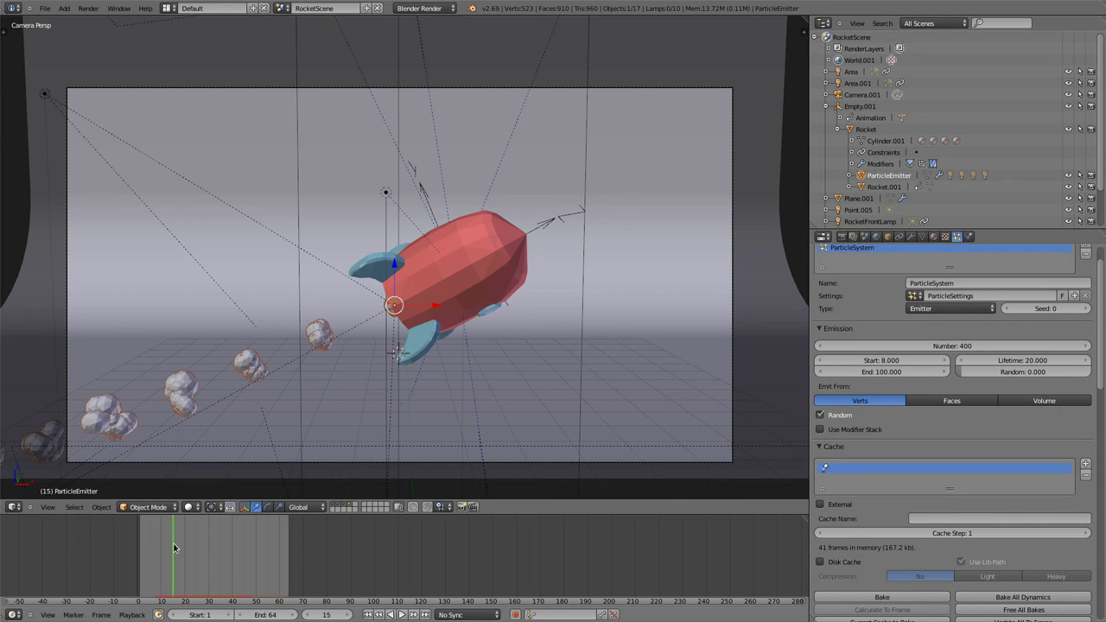
mouse_move(173, 548)
left_mouse_down()
mouse_move(184, 545)
mouse_move(173, 548)
left_mouse_up()
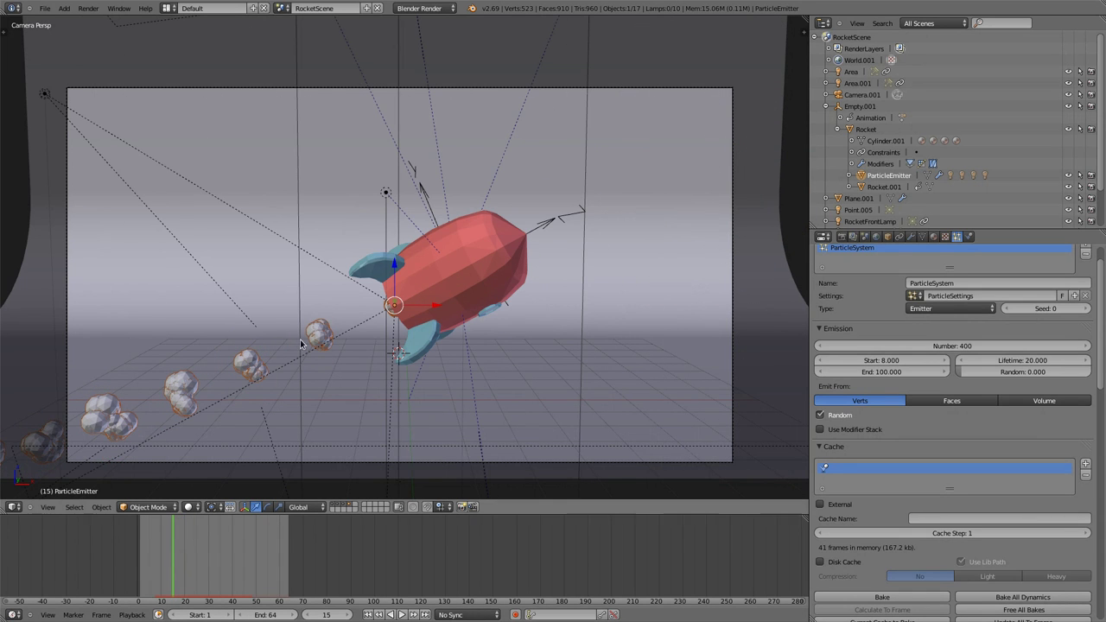
right_click(424, 192)
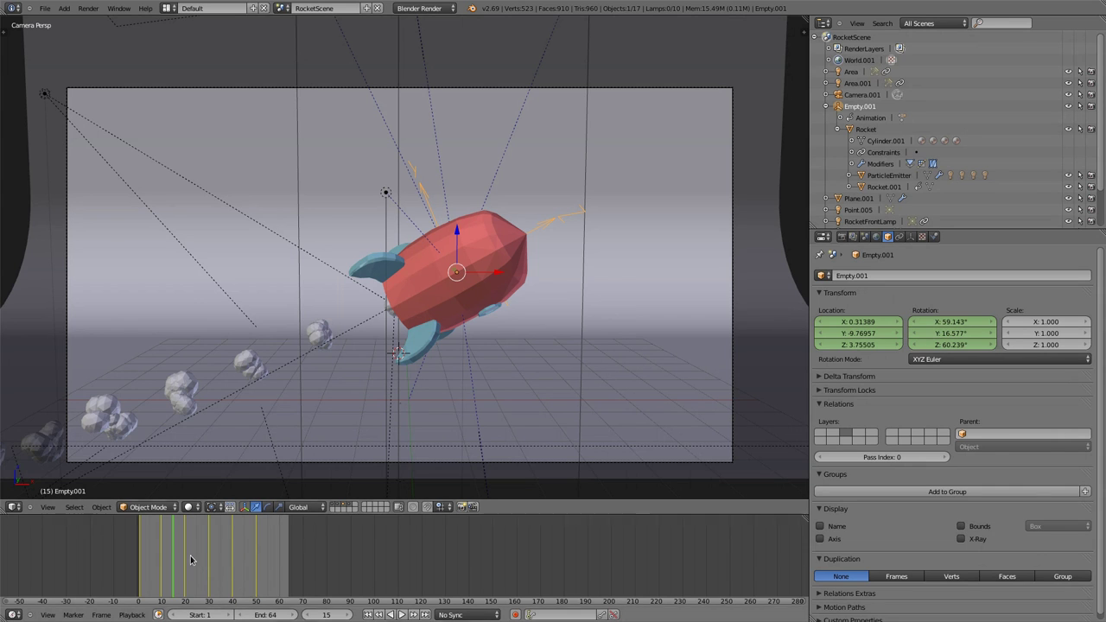
left_click_drag(166, 553, 242, 549)
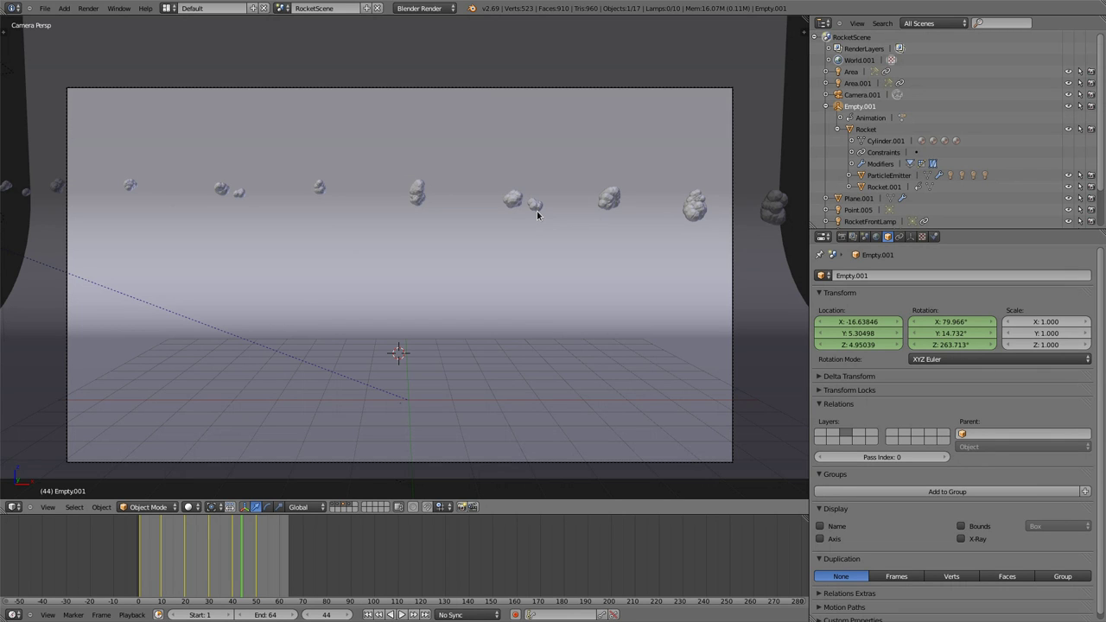
Step: Switch to the second Blender window and play its smoke animation, stopping at frame 51
key("alt+Tab")
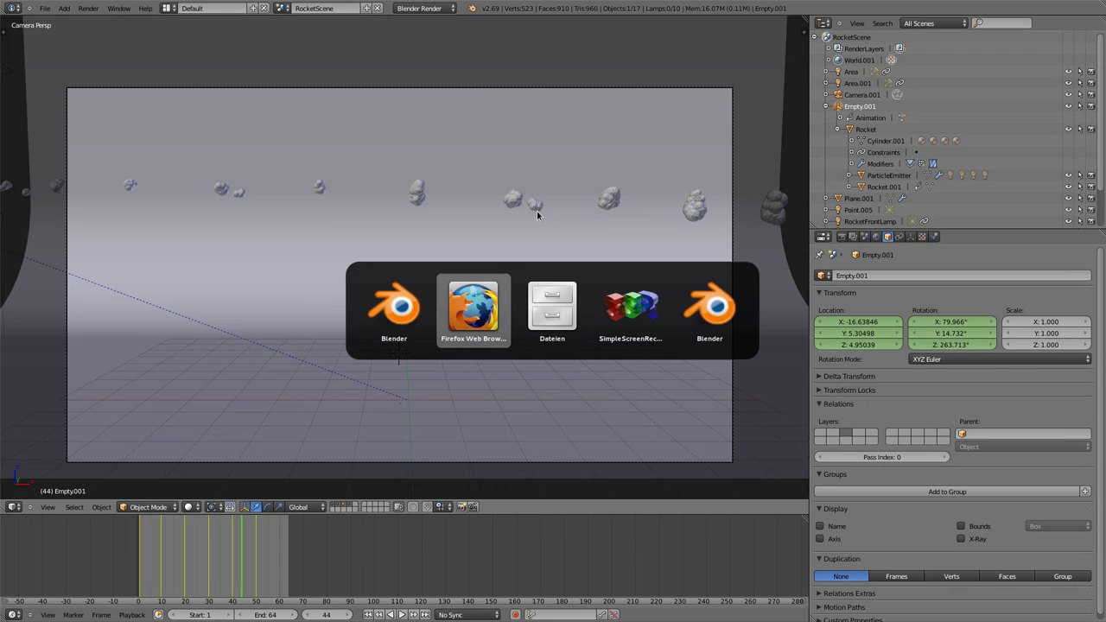
key("alt+Tab")
key("alt+Tab")
key("alt+Tab")
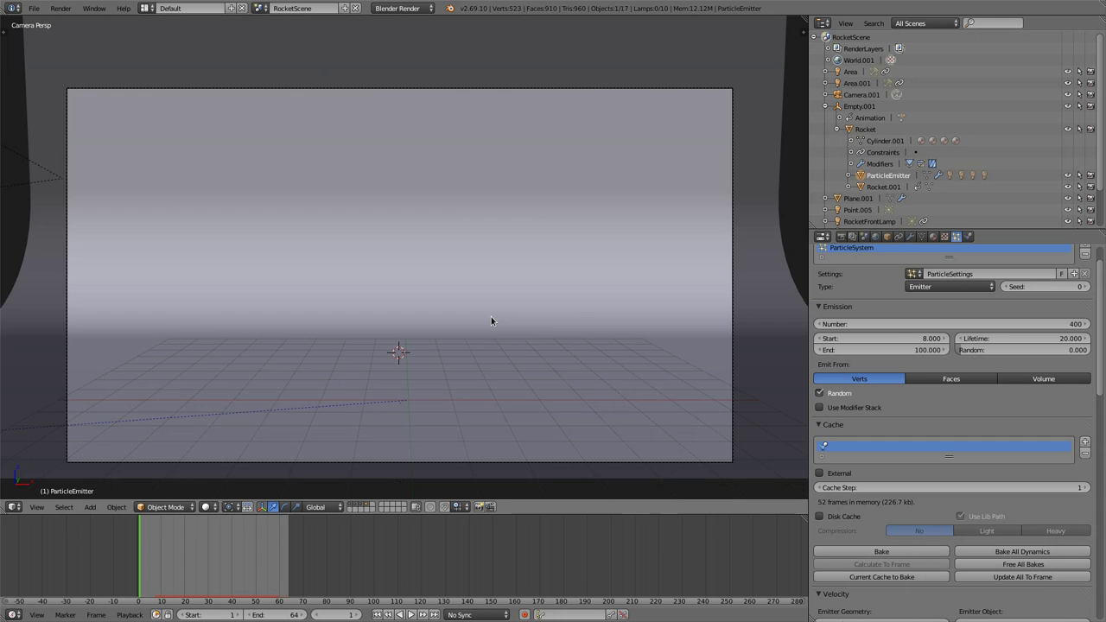
key("alt+a")
key("alt+a")
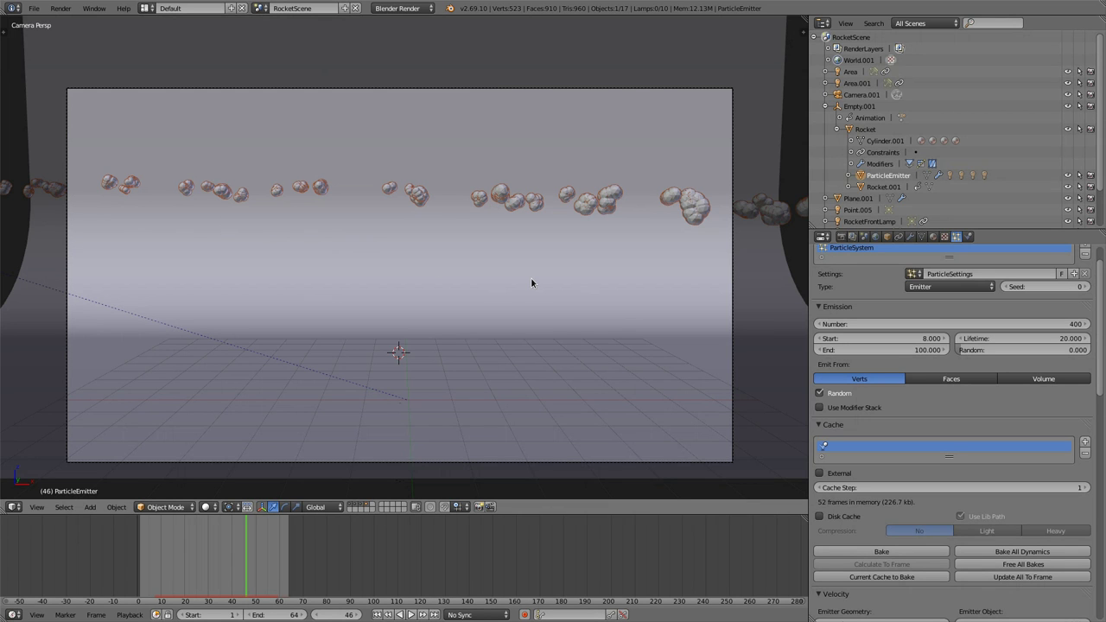
key("alt+a")
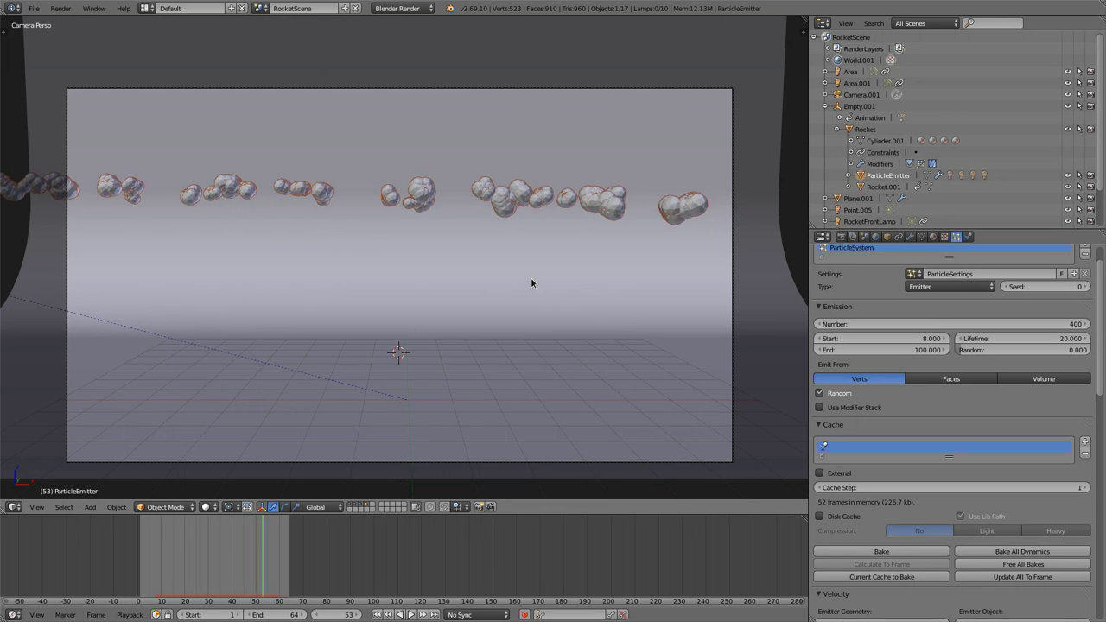
key("Left")
key("Left")
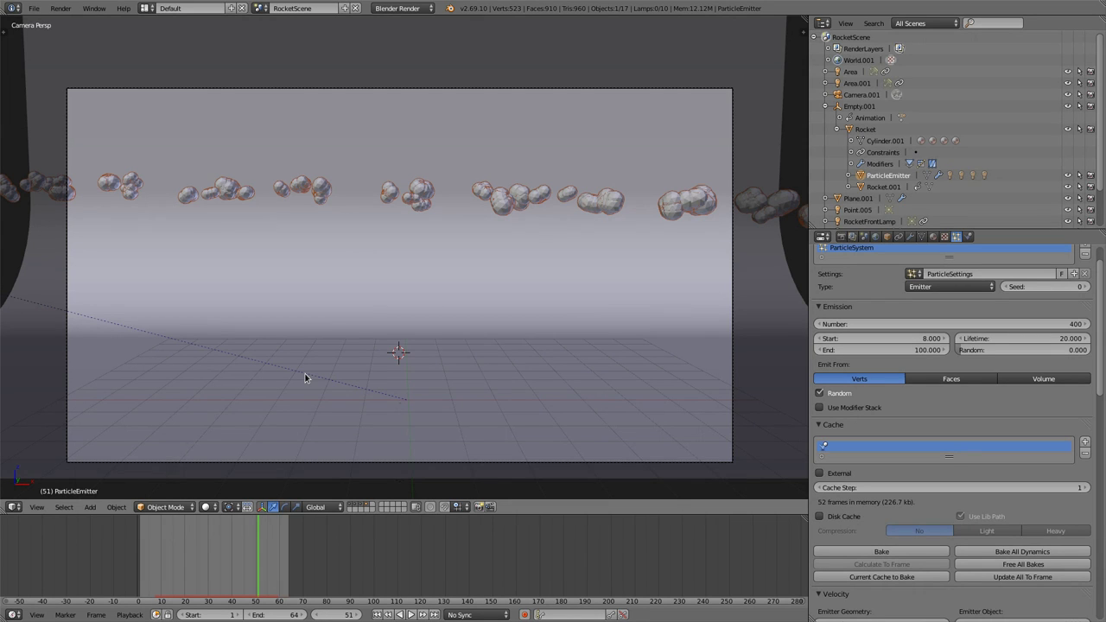
Step: Reload the default start-up file and turn the 3D view into a Node Editor showing the cube material
key("ctrl+n")
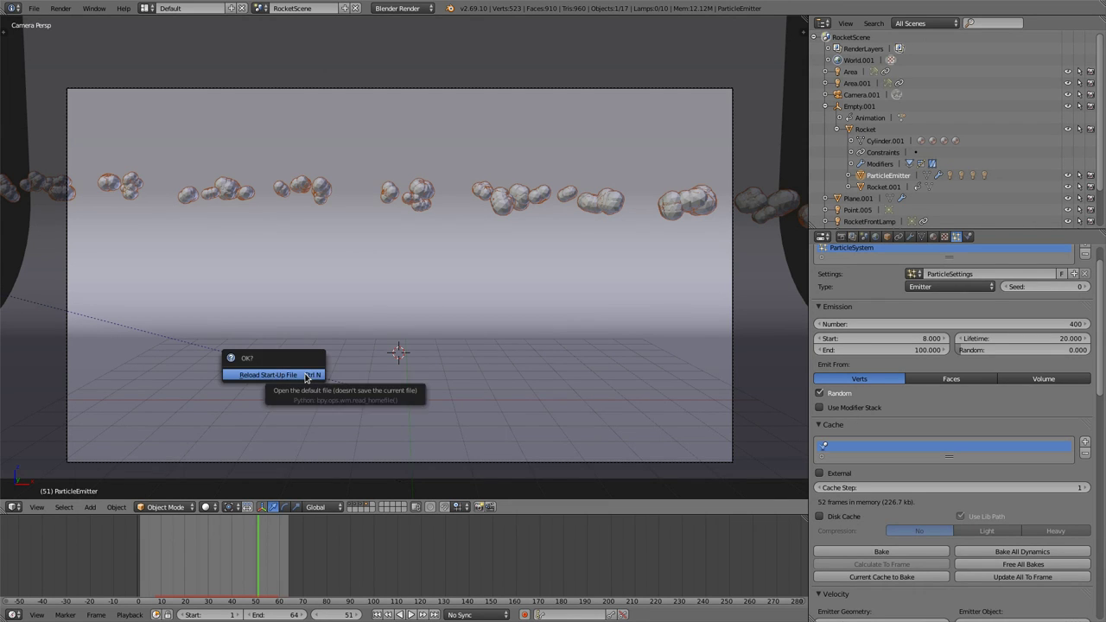
left_click(305, 378)
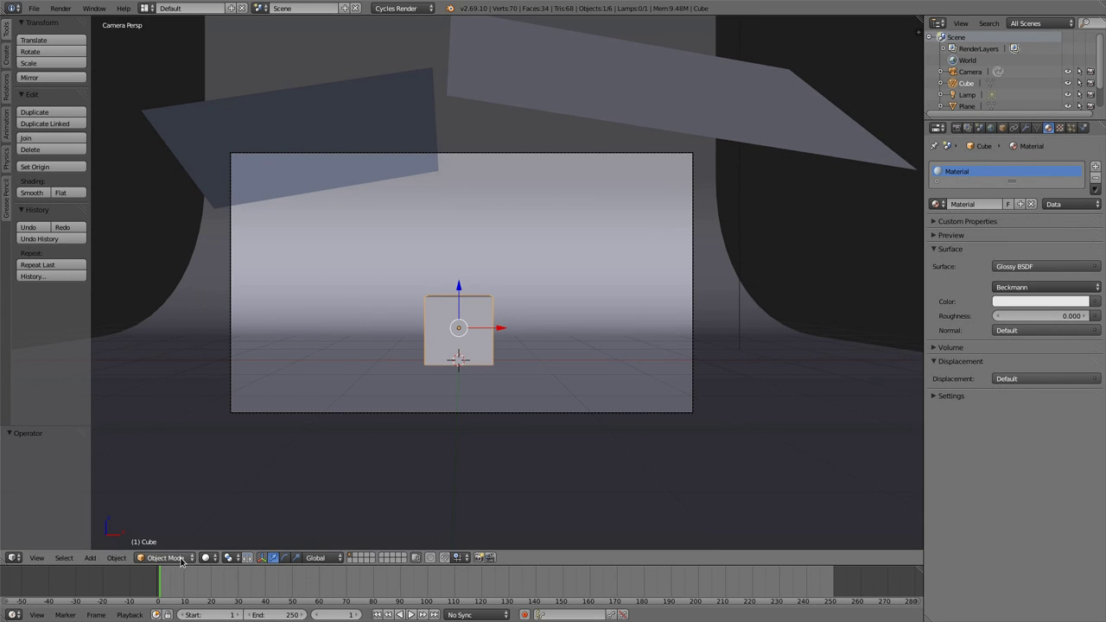
left_click(13, 557)
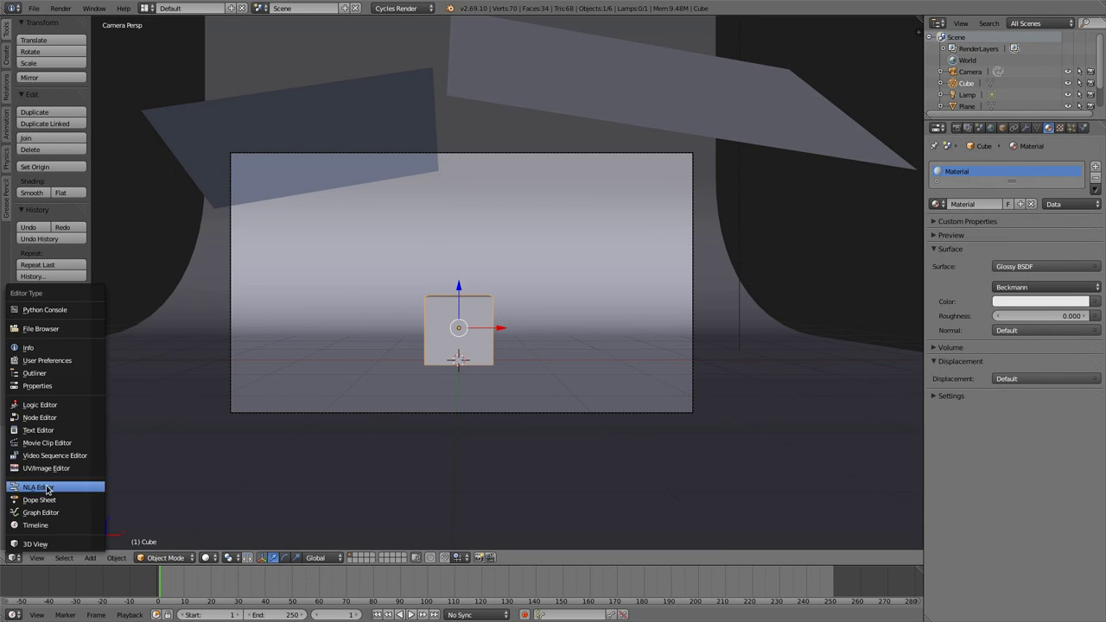
left_click(57, 421)
scroll(382, 313, "up", 3)
middle_click_drag(72, 232, 225, 240)
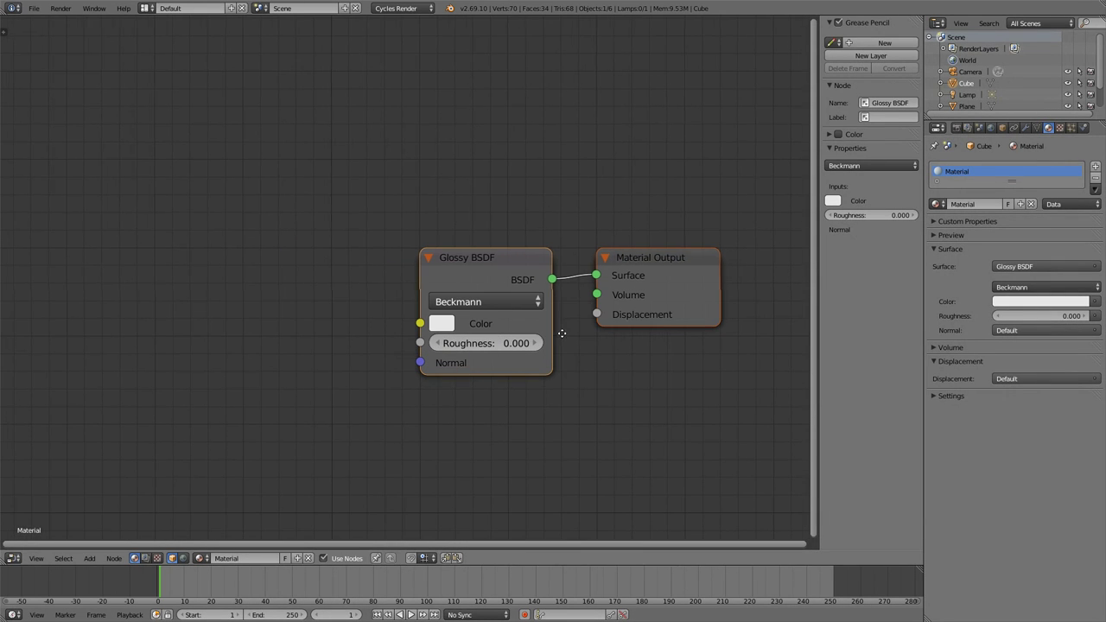
Step: Add a Mapping node by searching for 'mapping'
key("shift+a")
mouse_move(207, 272)
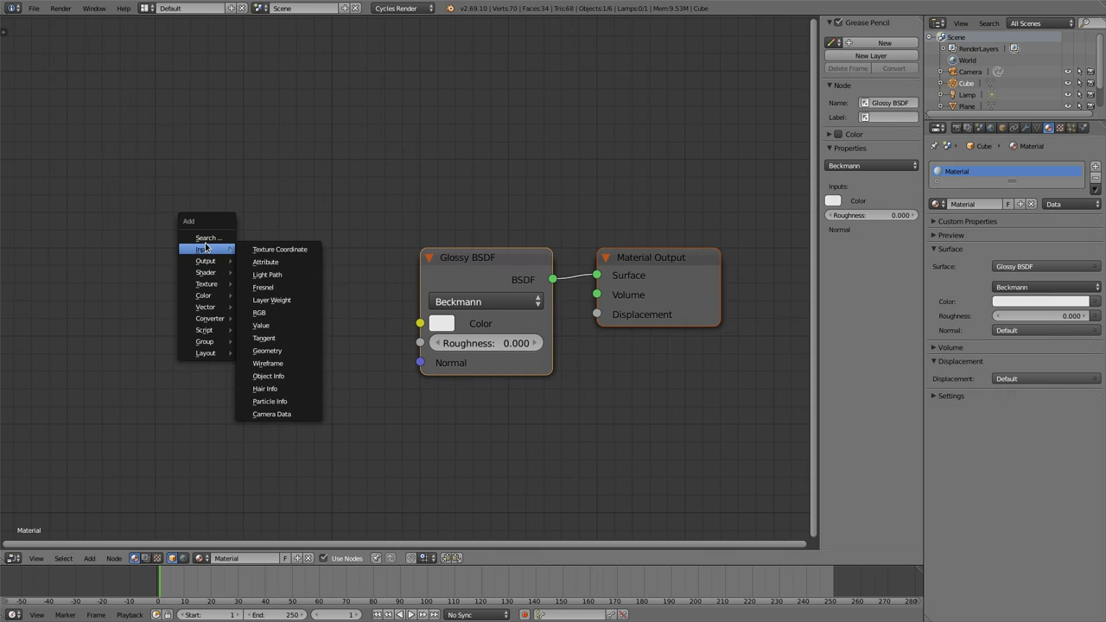
left_click(204, 238)
type("mappi")
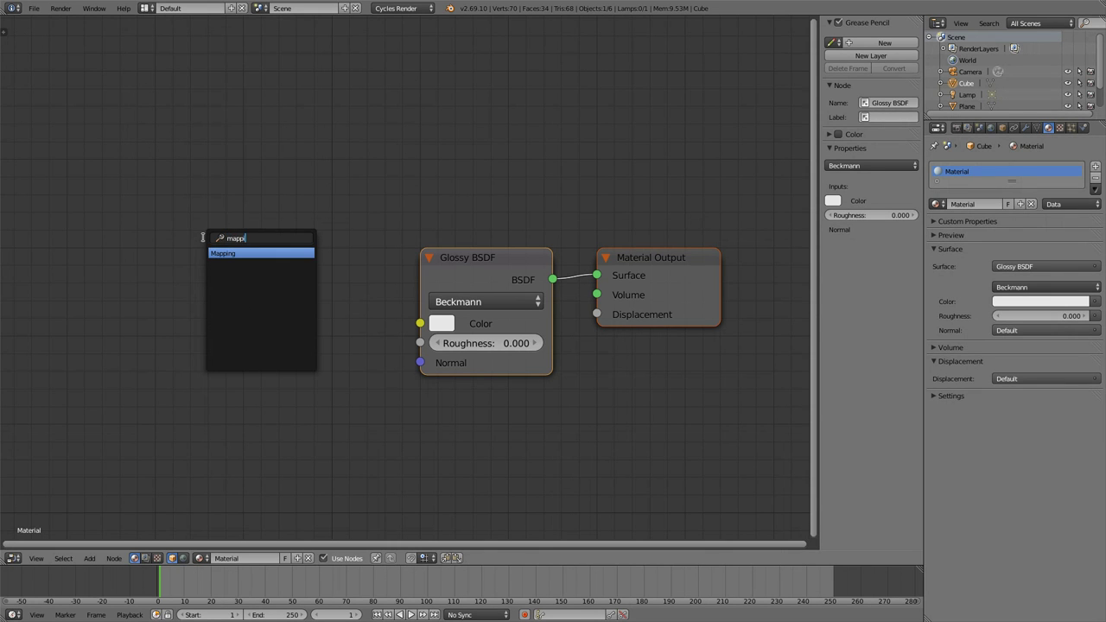
key("Return")
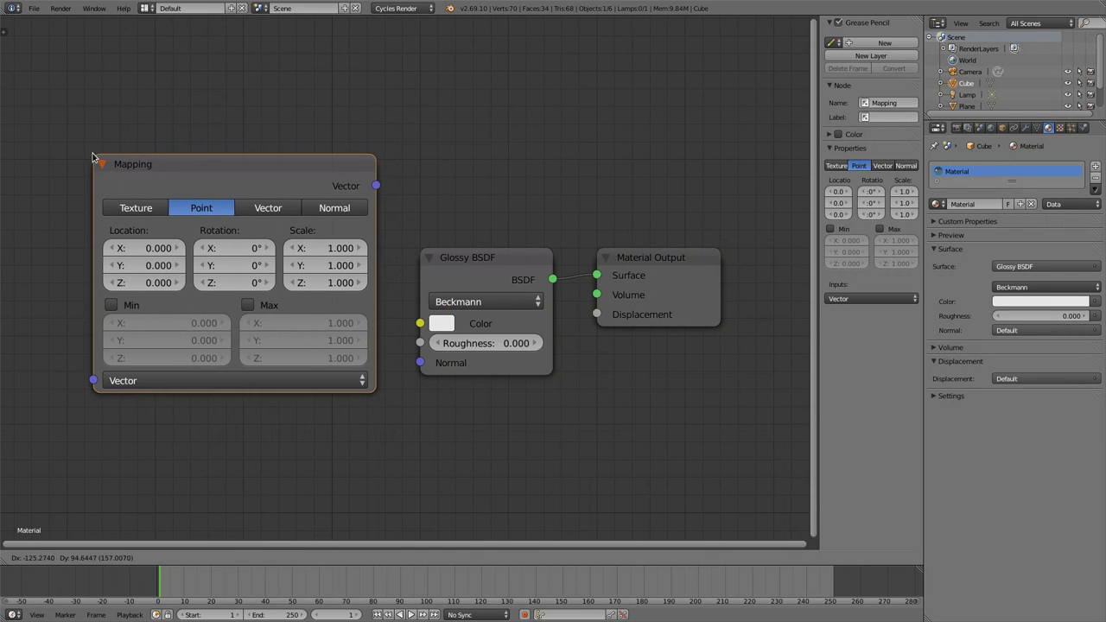
Step: Place the Mapping node left of Glossy BSDF, with location 2.7 on all axes and rotation 47°, 120°, 73°
left_click(93, 157)
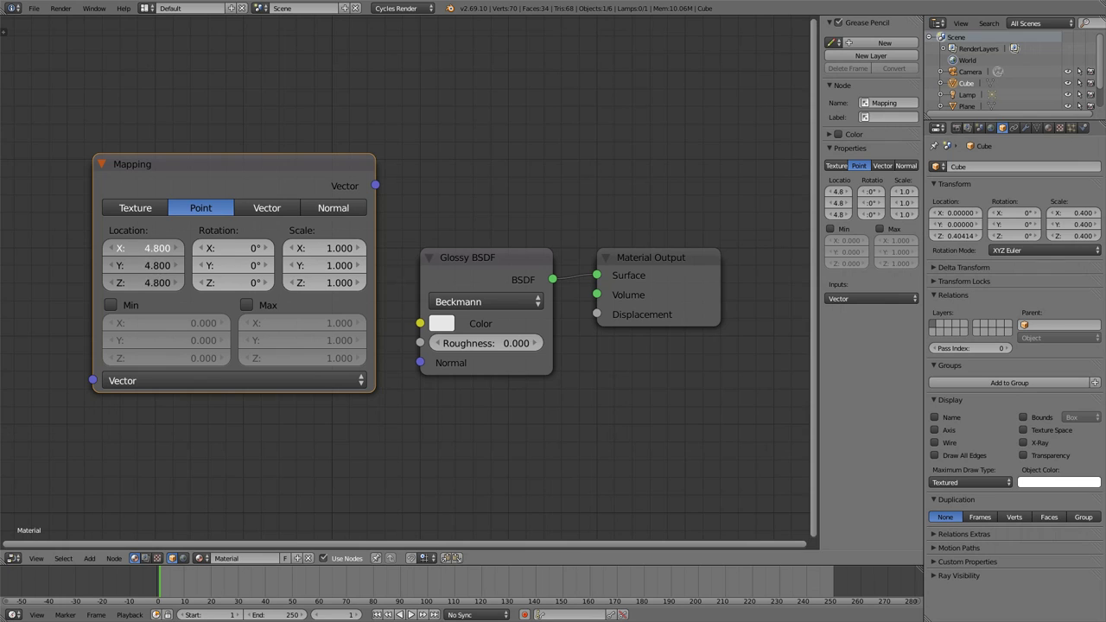
left_click_drag(147, 248, 177, 248)
left_click_drag(149, 248, 158, 248)
left_click_drag(150, 248, 171, 248)
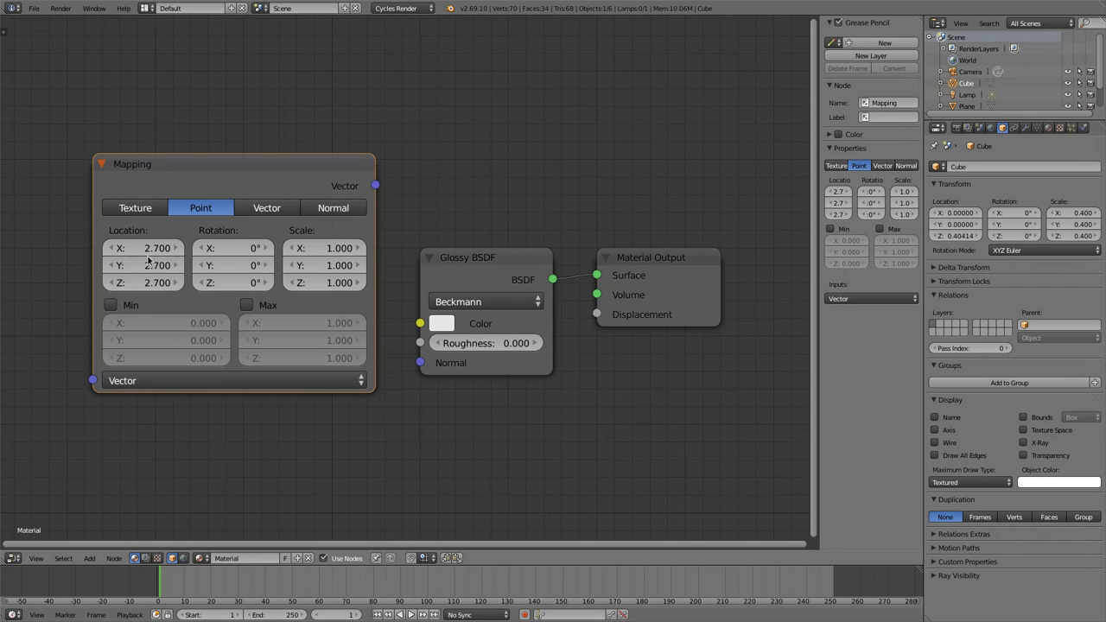
mouse_move(232, 257)
left_mouse_down()
mouse_move(251, 257)
mouse_move(227, 254)
left_mouse_up()
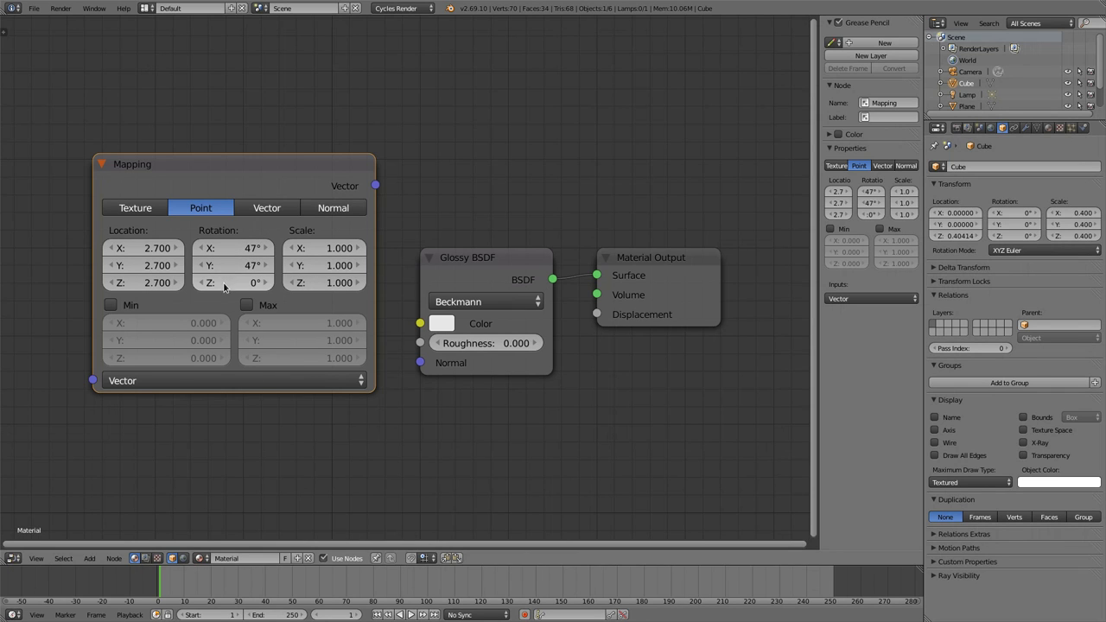
left_click_drag(223, 287, 305, 224)
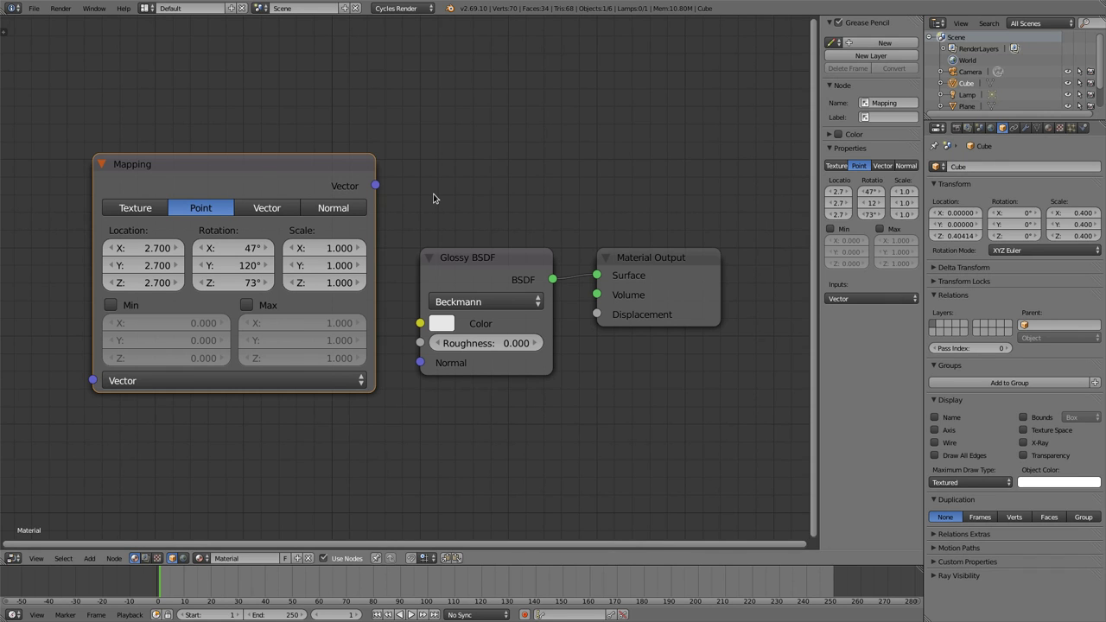
right_click(97, 558)
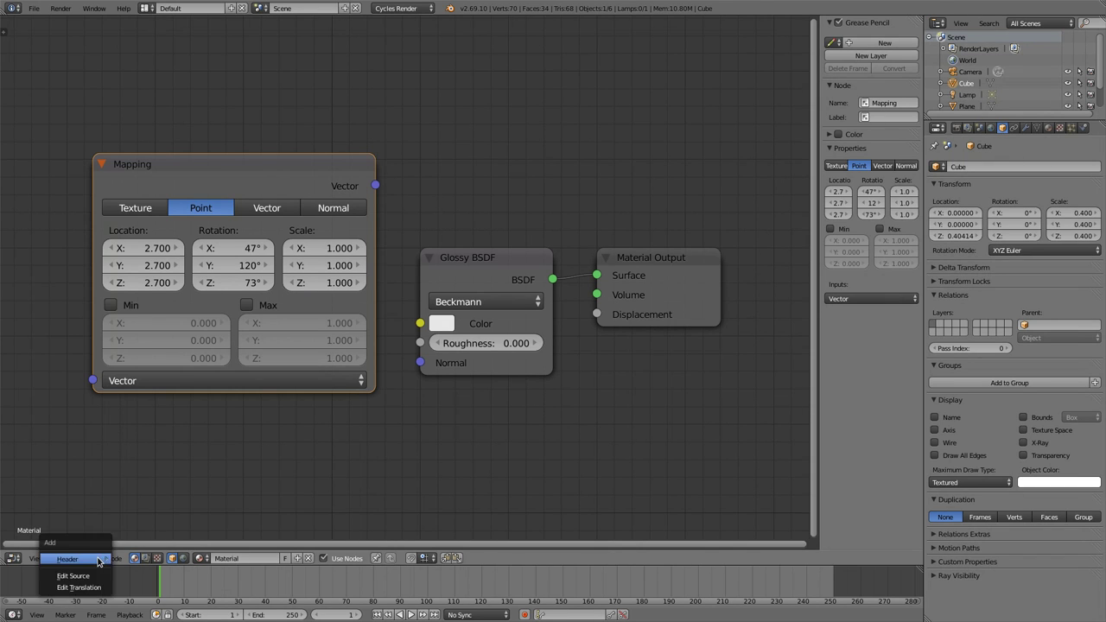
mouse_move(99, 560)
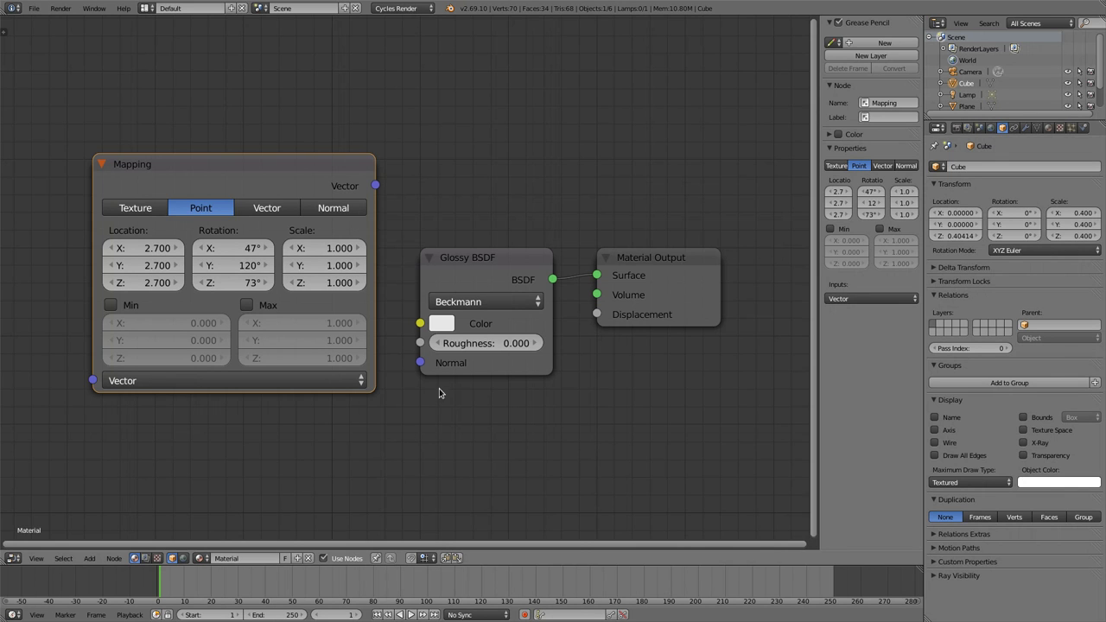
Step: Tint the Glossy BSDF colour pale green (R 0.689, G 0.800, B 0.577) on the colour wheel
left_click(440, 324)
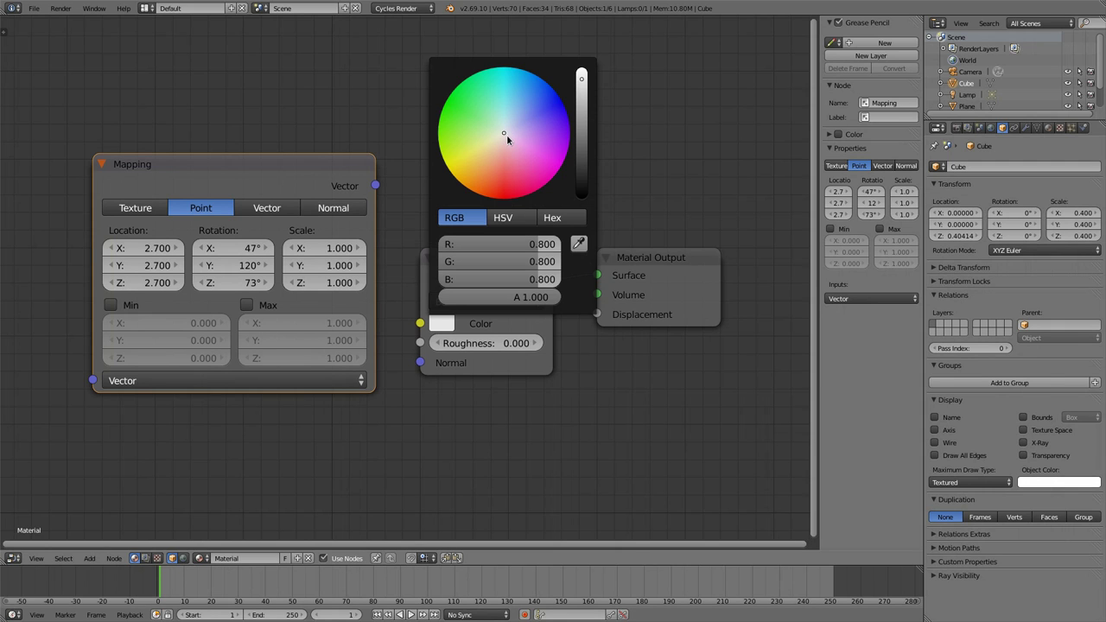
mouse_move(505, 134)
left_mouse_down()
mouse_move(504, 177)
mouse_move(464, 126)
mouse_move(502, 79)
mouse_move(472, 78)
mouse_move(441, 129)
mouse_move(471, 188)
mouse_move(504, 195)
mouse_move(542, 177)
mouse_move(566, 142)
mouse_move(561, 99)
mouse_move(485, 76)
mouse_move(447, 121)
mouse_move(466, 183)
mouse_move(497, 173)
mouse_move(492, 148)
mouse_move(504, 191)
mouse_move(501, 102)
mouse_move(504, 193)
mouse_move(504, 151)
mouse_move(472, 188)
mouse_move(473, 151)
mouse_move(446, 166)
mouse_move(465, 109)
mouse_move(503, 73)
mouse_move(528, 132)
mouse_move(491, 112)
mouse_move(528, 110)
mouse_move(486, 136)
left_mouse_up()
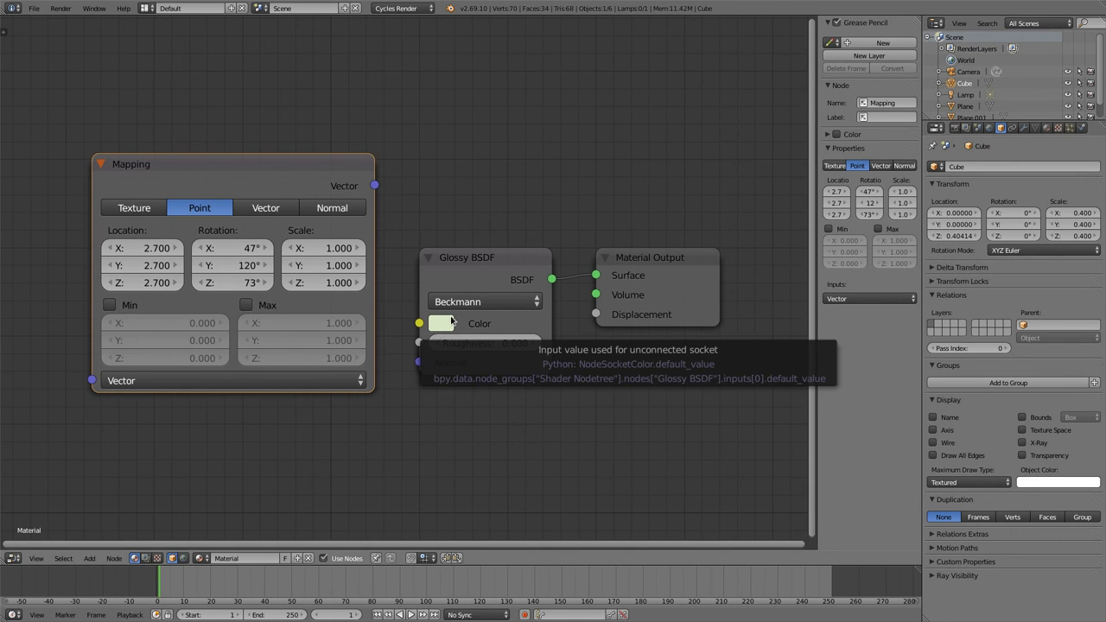
Step: Nudge the Glossy BSDF node upward and eyedropper-sample a light grey as its colour
left_click_drag(451, 292, 451, 273)
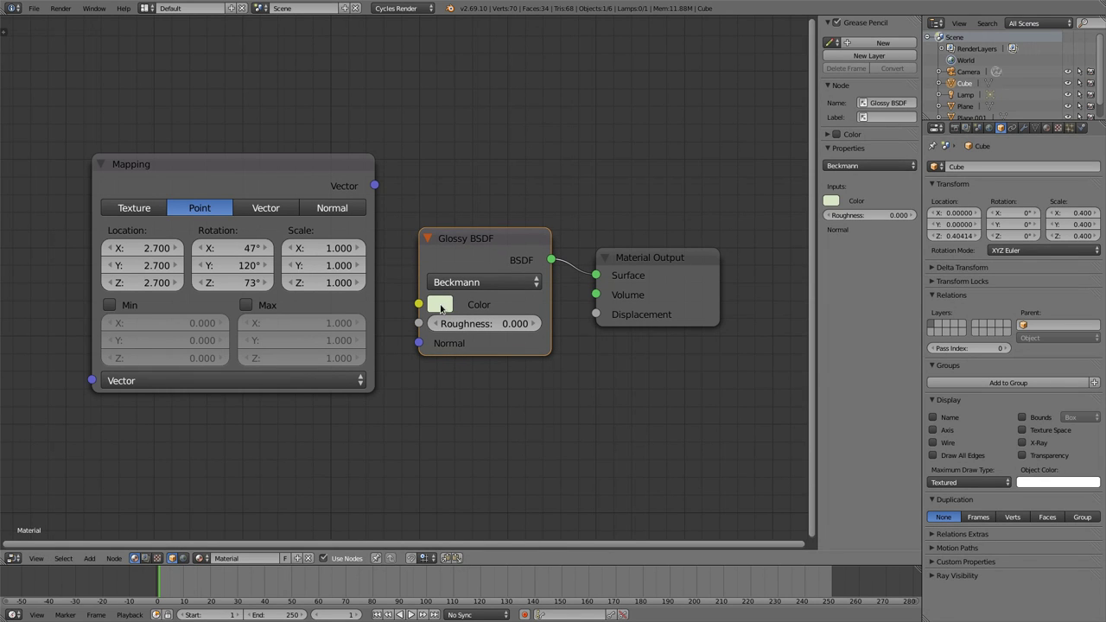
key("e")
left_click(180, 207)
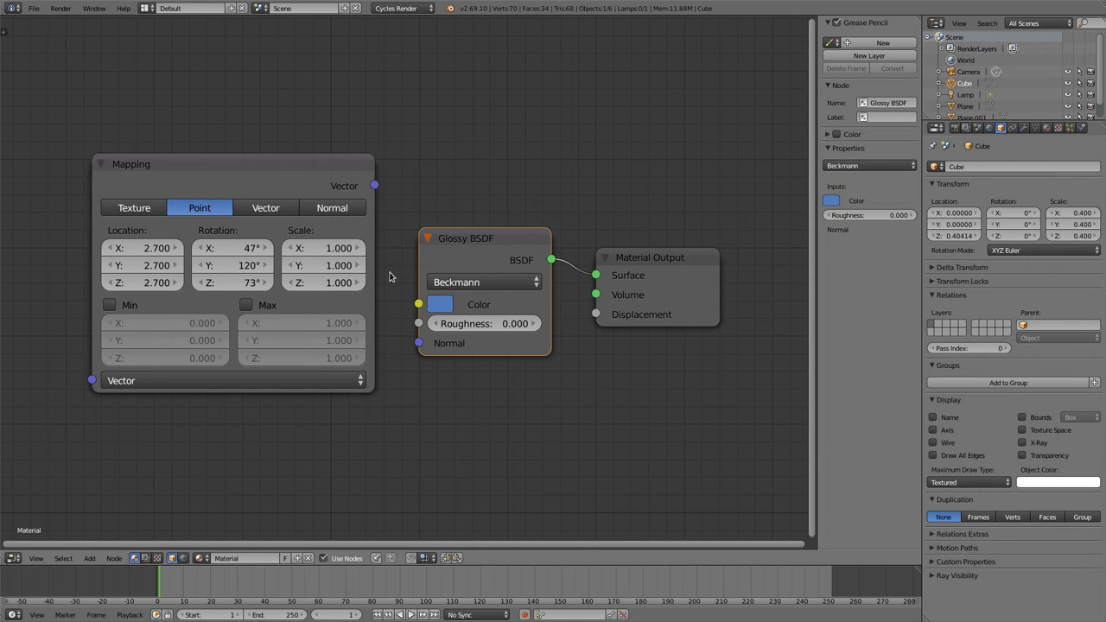
left_click(441, 306)
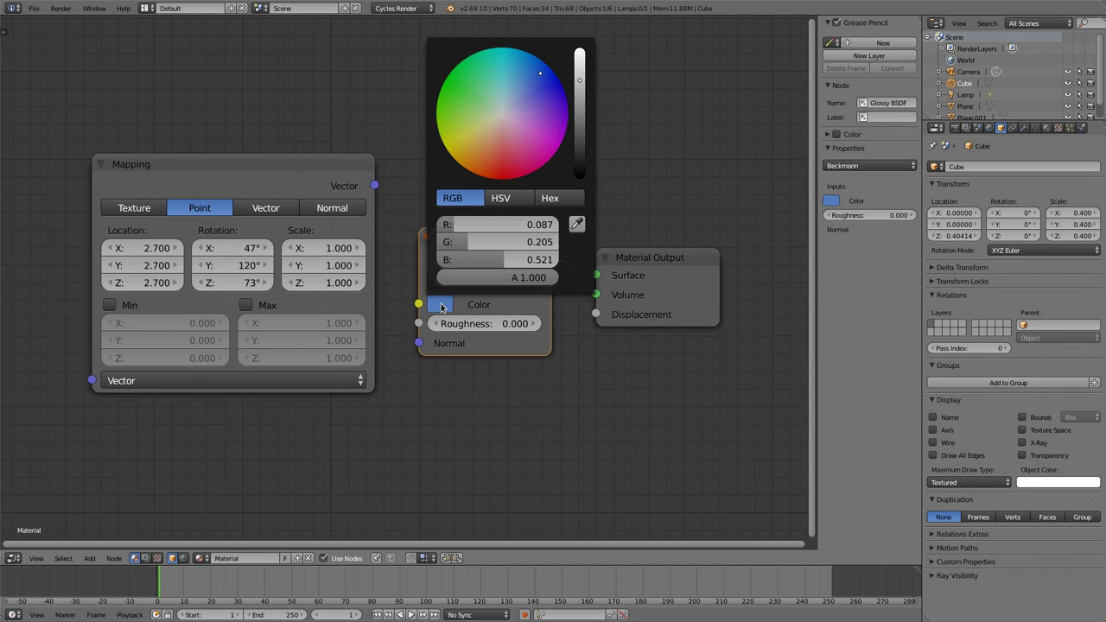
left_click(576, 224)
left_click(628, 258)
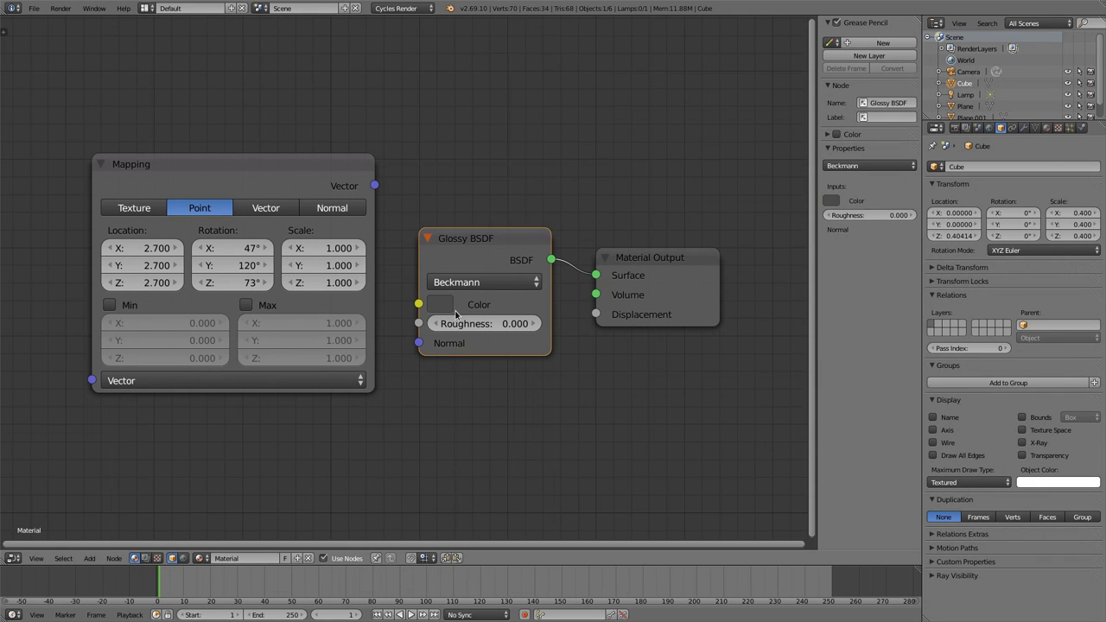
key("e")
left_click(153, 318)
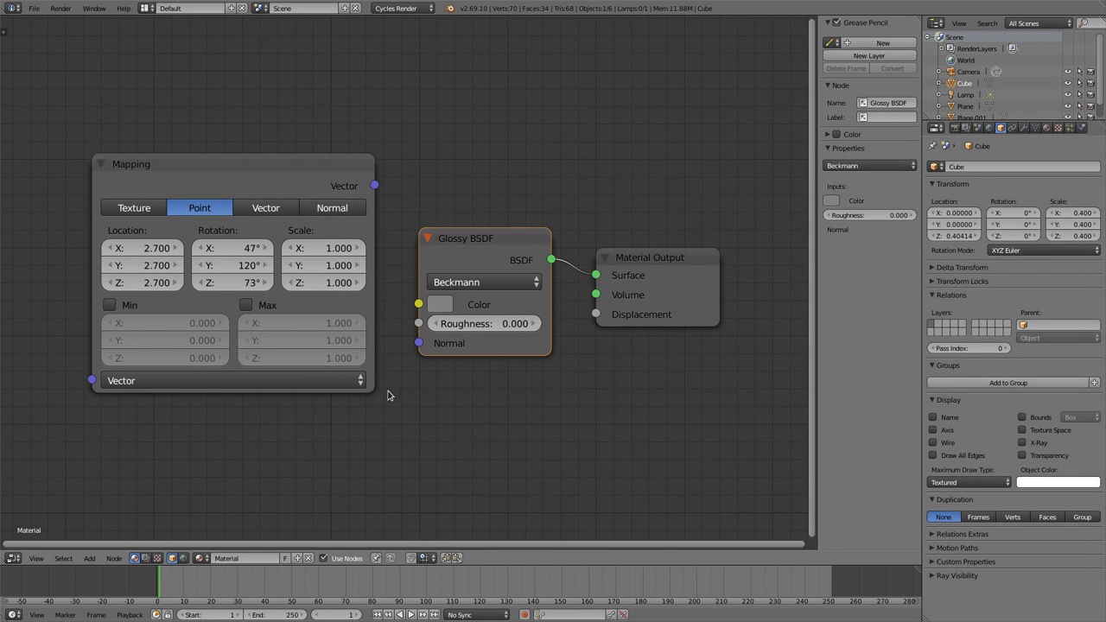
Step: Collapse the node editor header's menus into one compact menu and inspect its contents
right_click(115, 559)
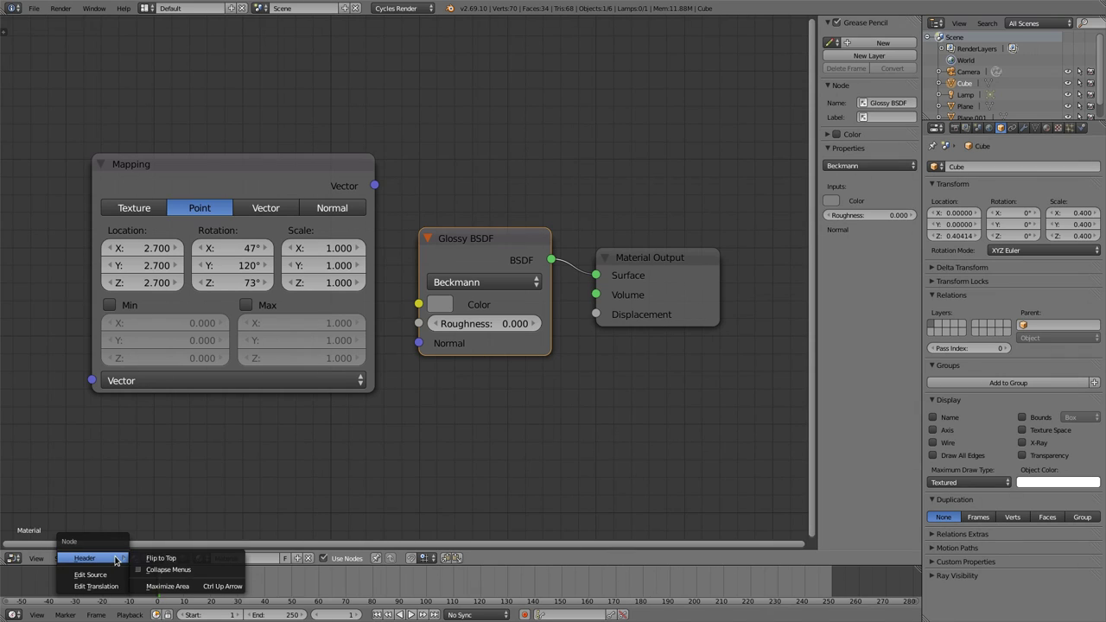
left_click(173, 571)
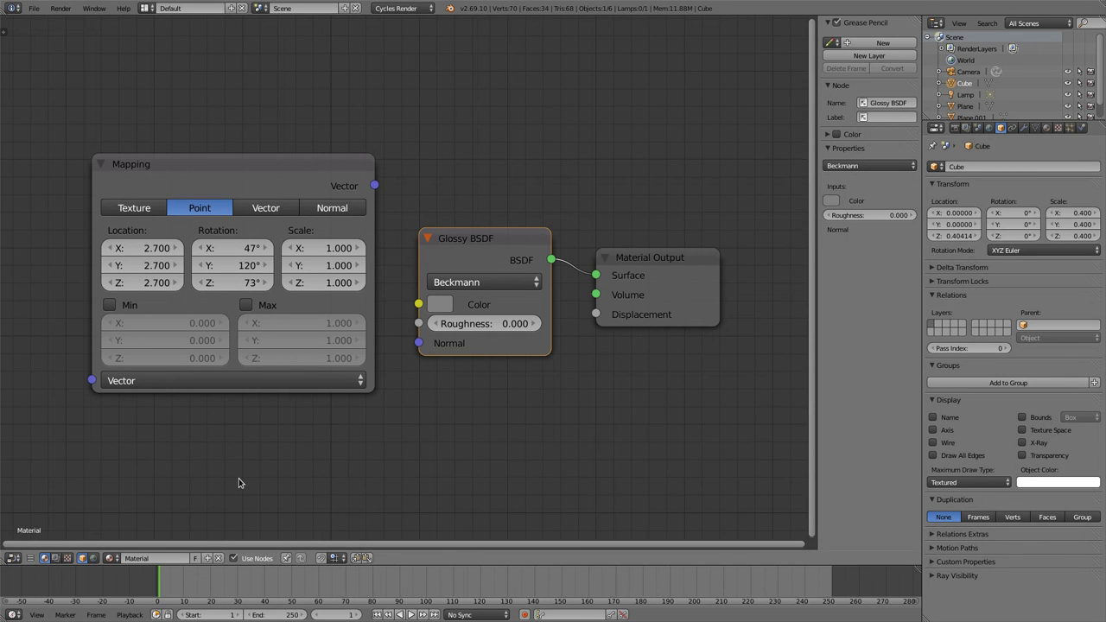
left_click(32, 560)
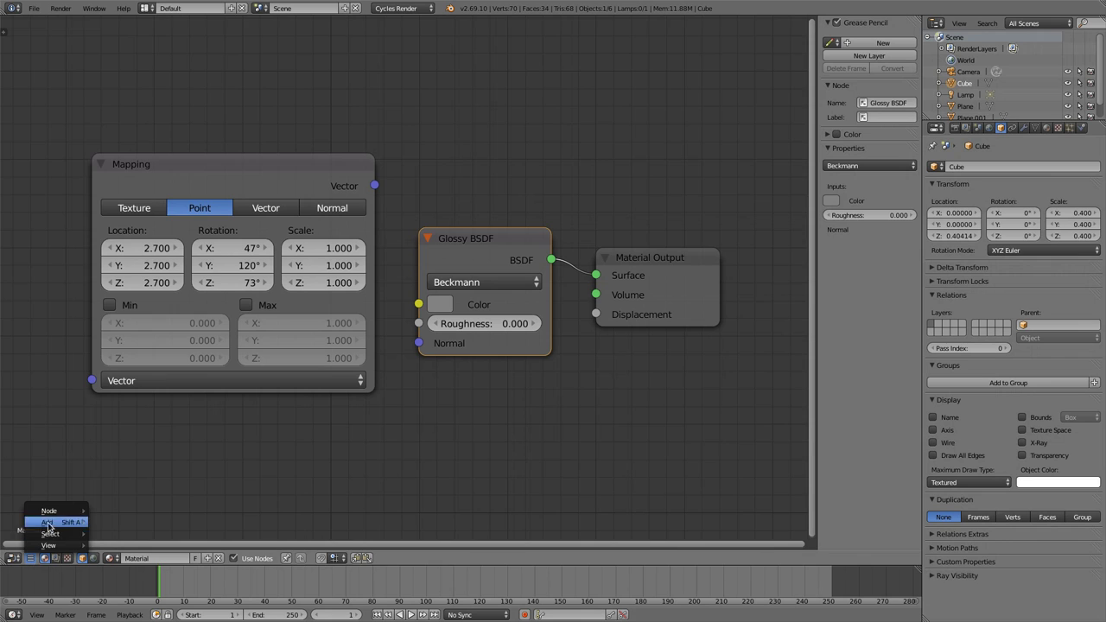
mouse_move(54, 514)
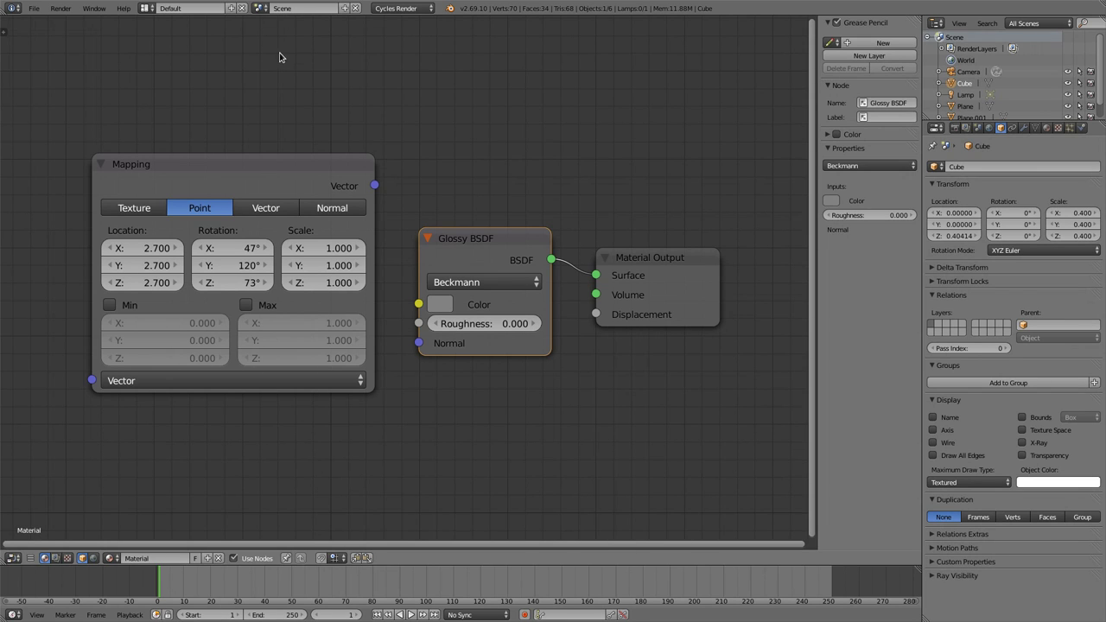
Step: Switch to the Motion Tracking layout, load HaiFinal.mp4 from Footage, and scrub to frame 44
left_click(144, 8)
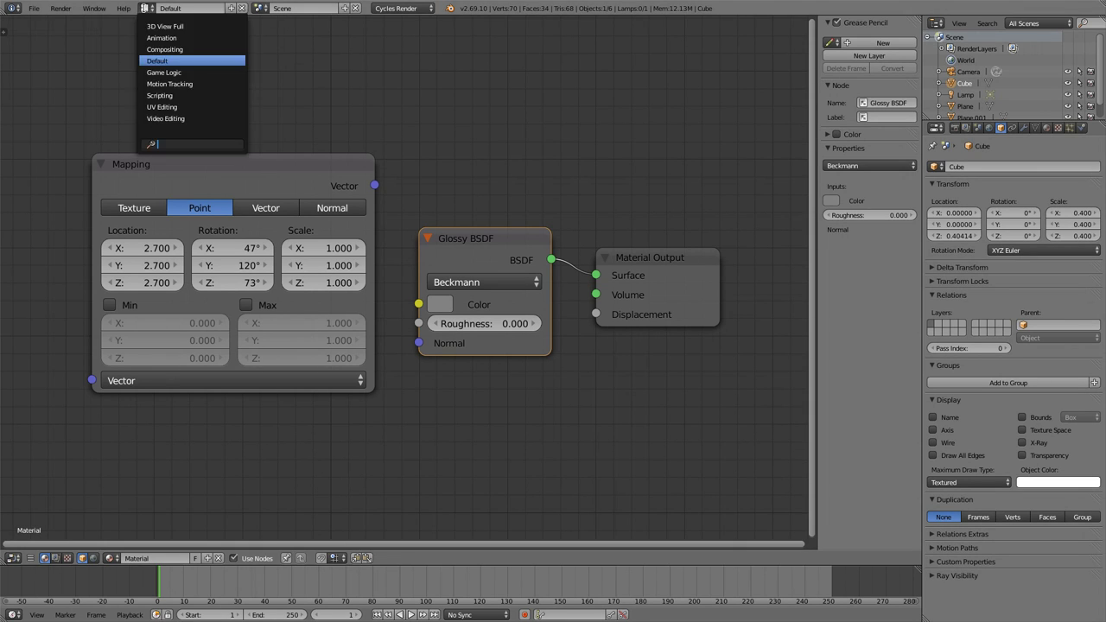
left_click(165, 83)
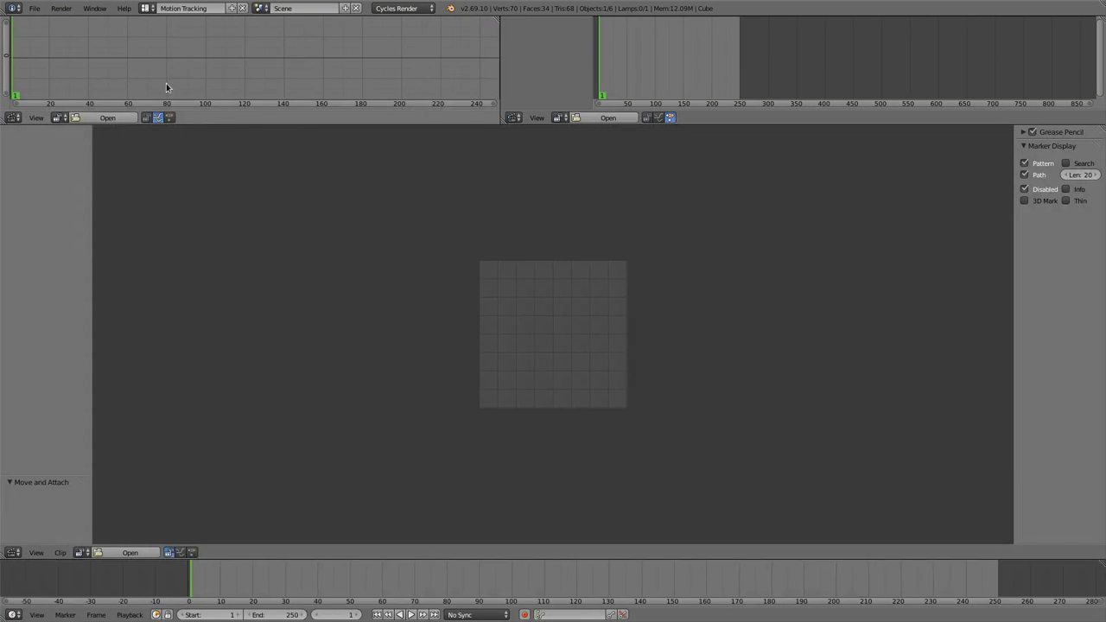
left_click(130, 553)
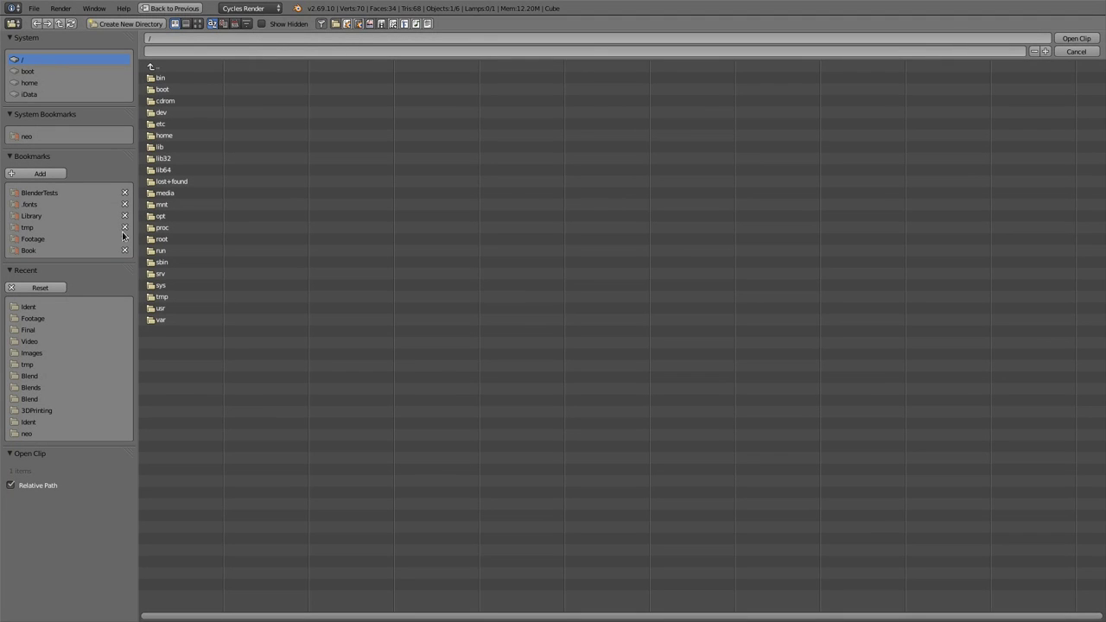
left_click(28, 241)
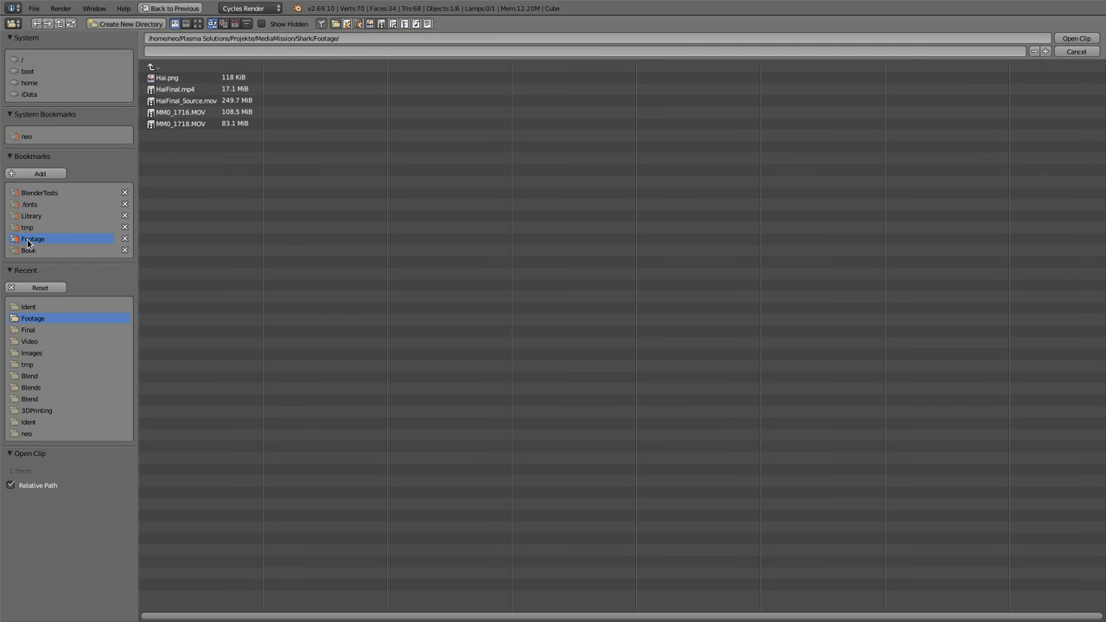
double_click(175, 90)
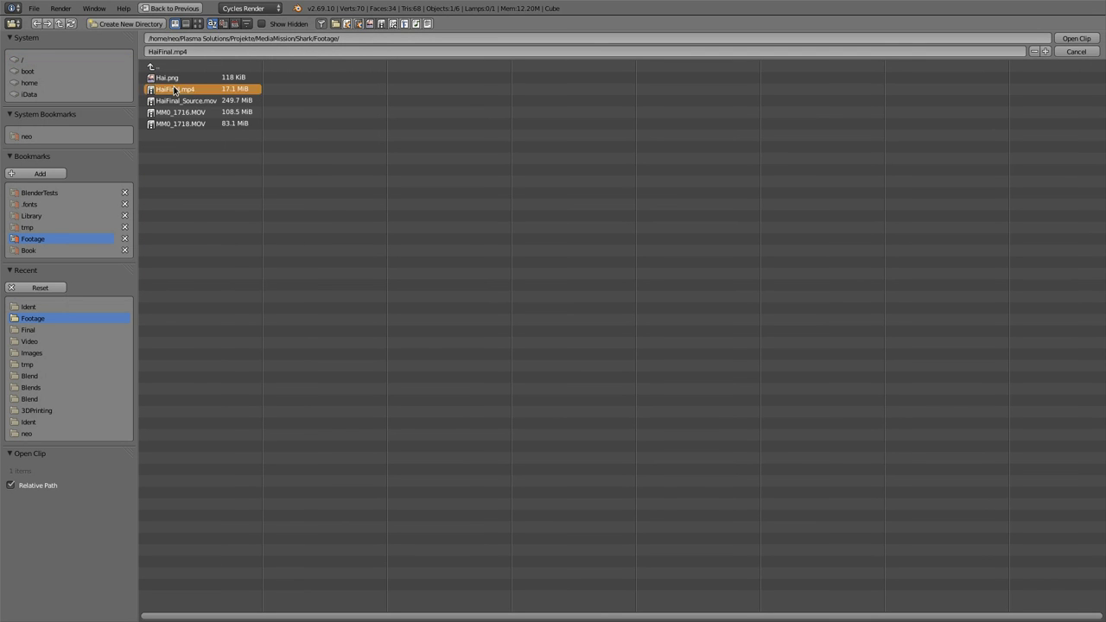
left_click_drag(207, 588, 332, 597)
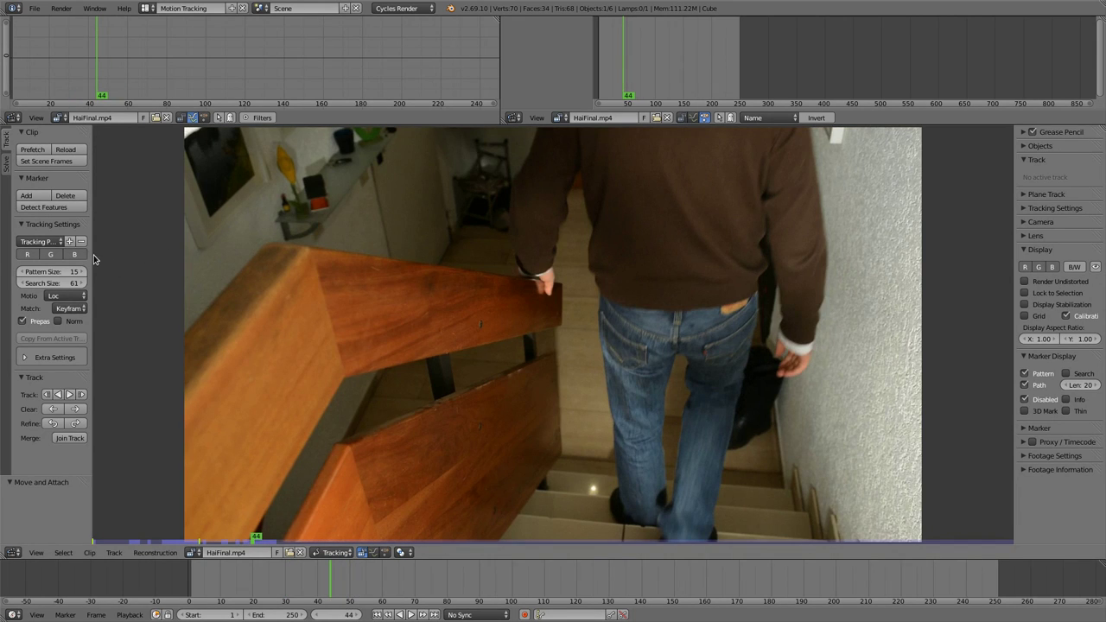
left_click_drag(92, 257, 159, 250)
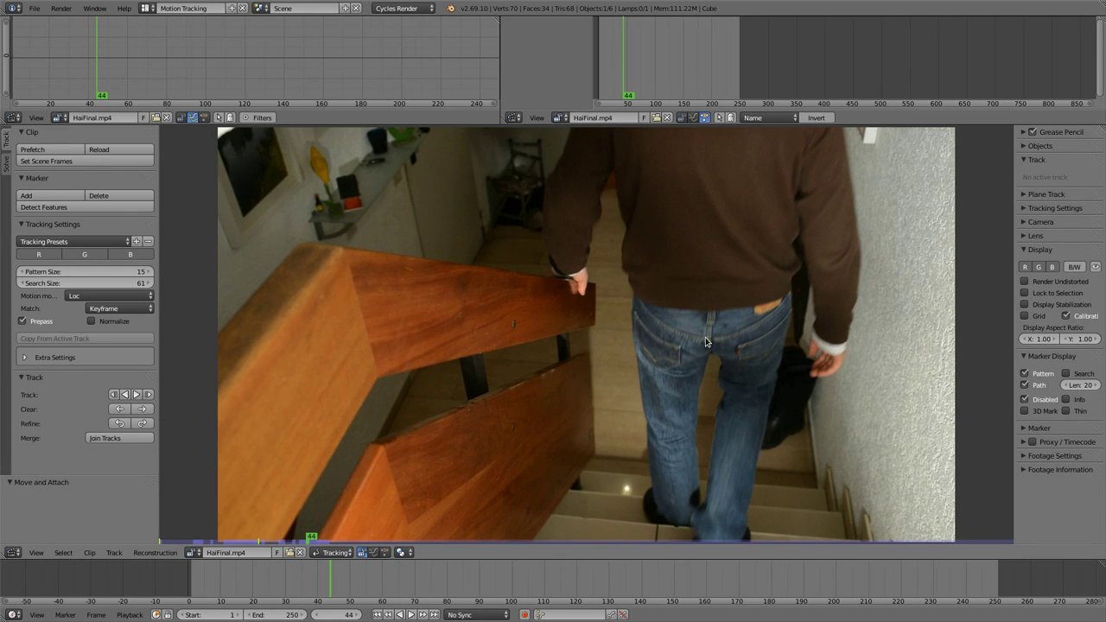
left_click(7, 169)
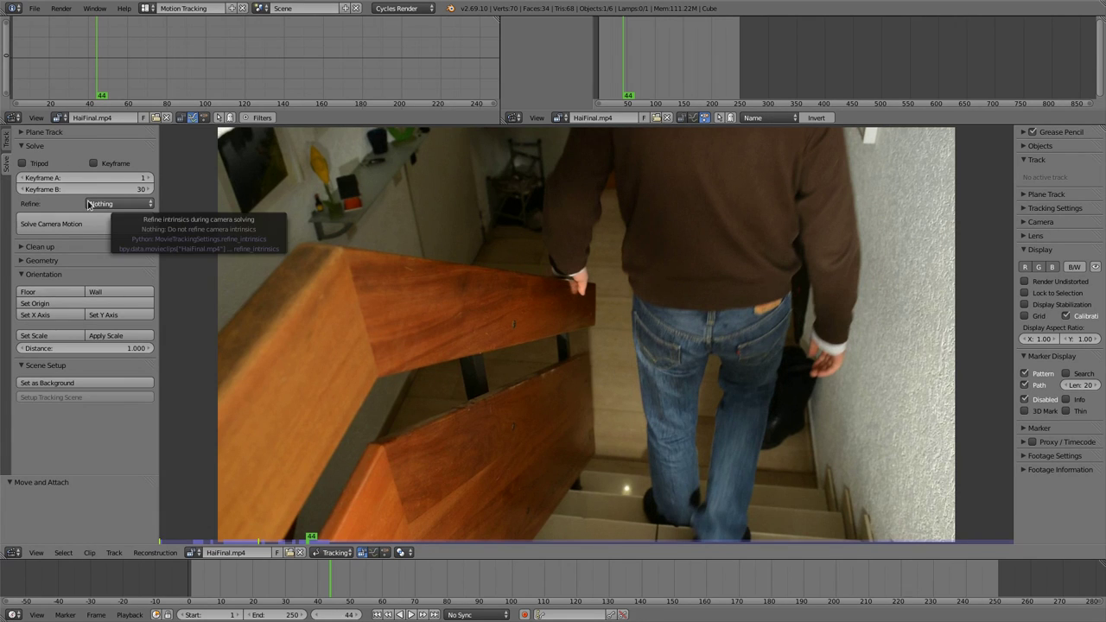
left_click(21, 132)
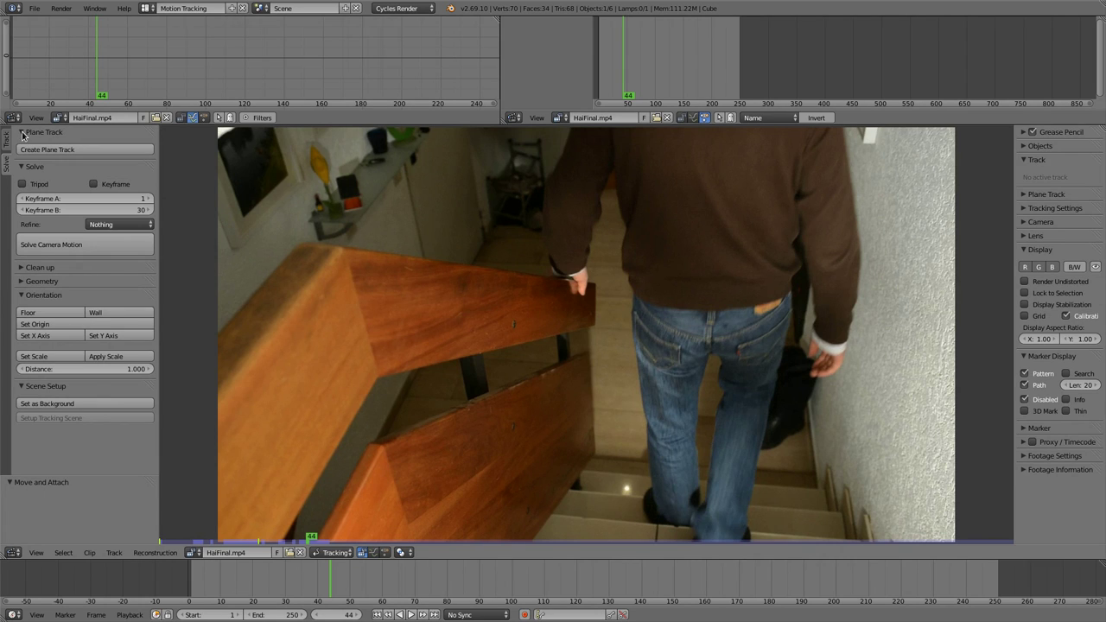
left_click(23, 133)
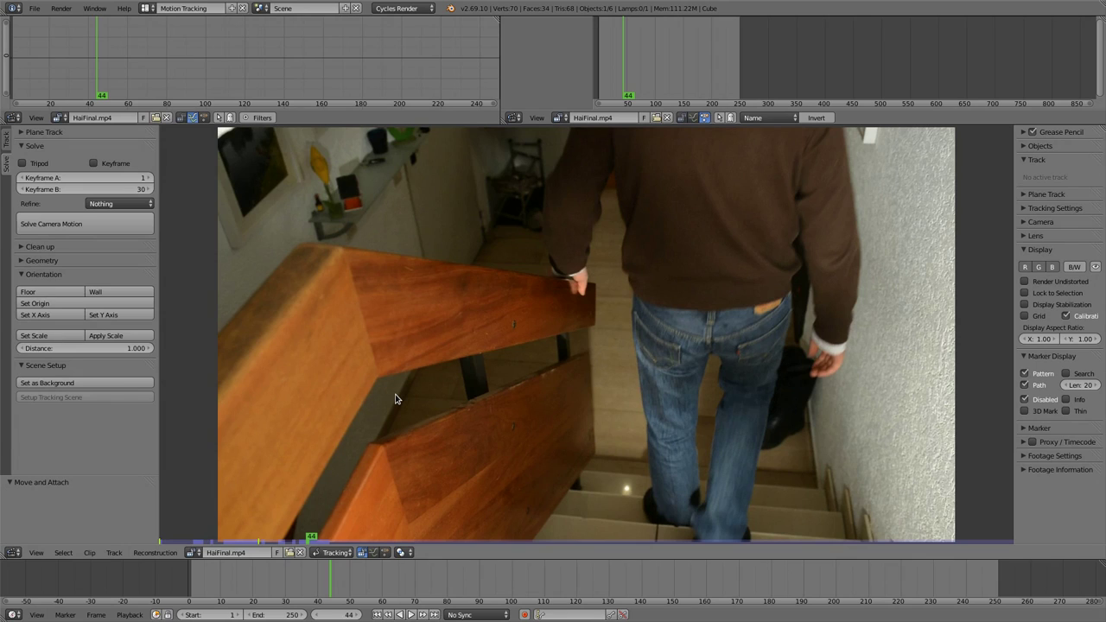
Step: Add a tracking marker on a dark railing spot, scale its pattern by 1.65, and nudge it
left_click(7, 137)
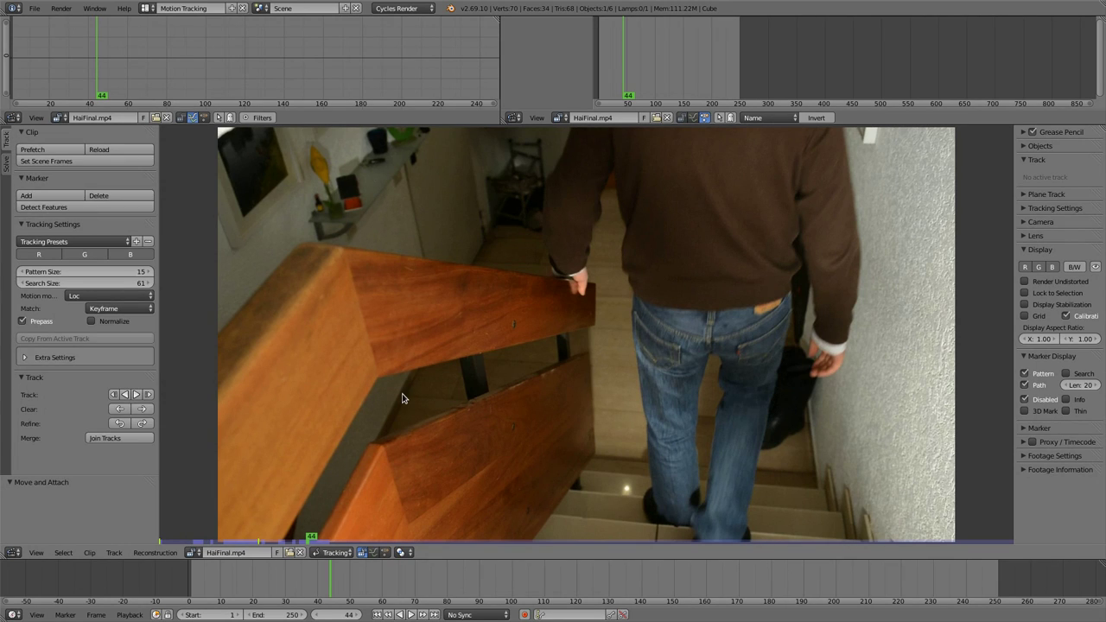
left_click(515, 325, "ctrl")
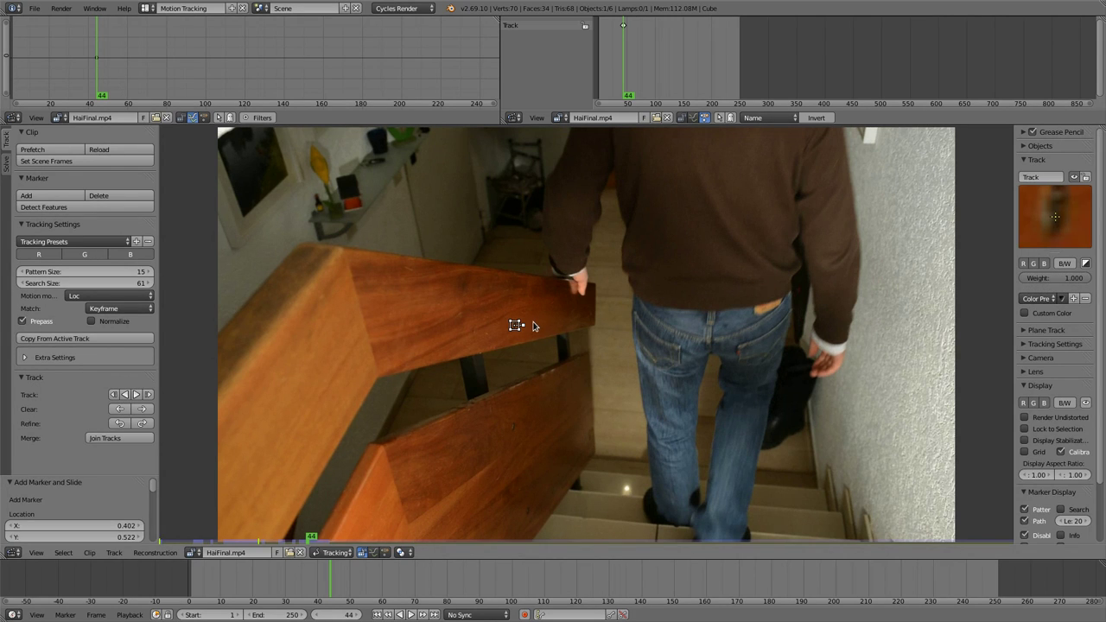
scroll(528, 328, "up", 6)
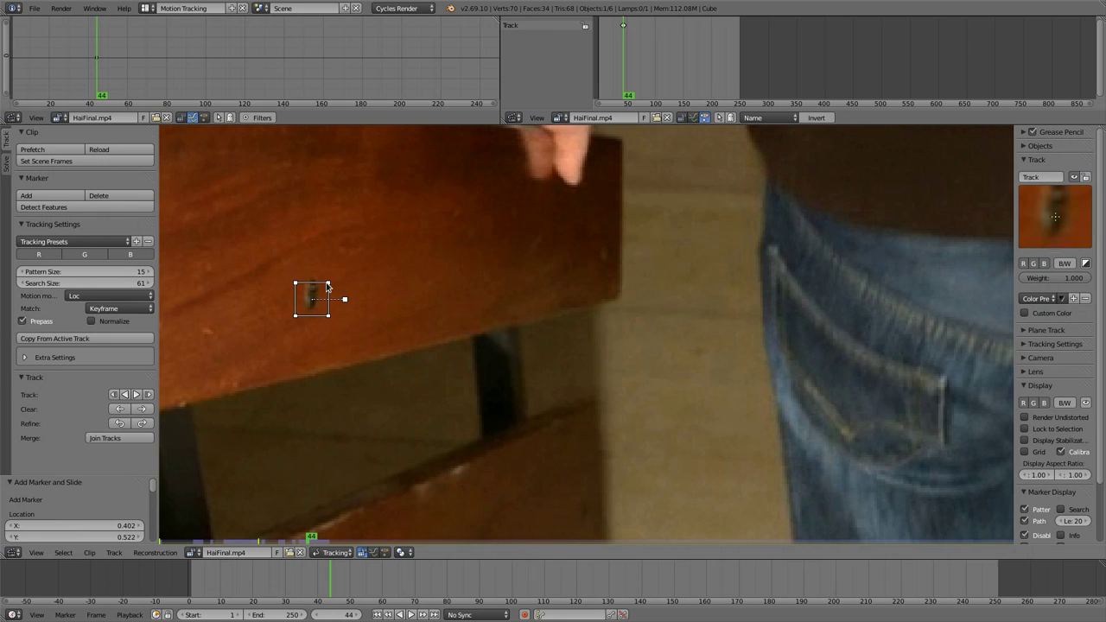
key("s")
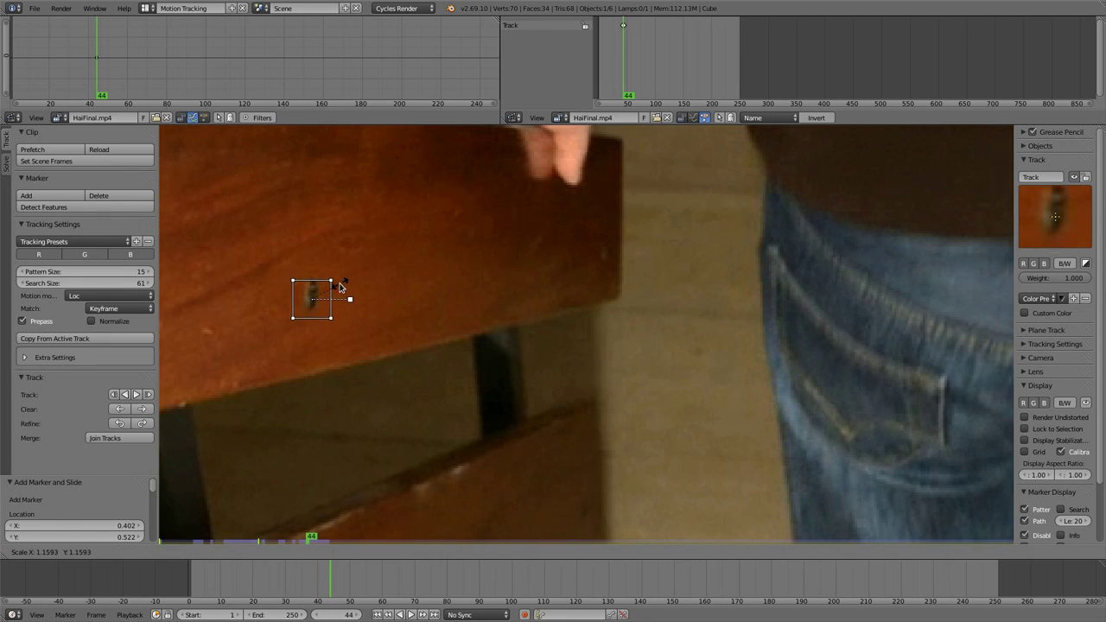
left_click(351, 281)
key("g")
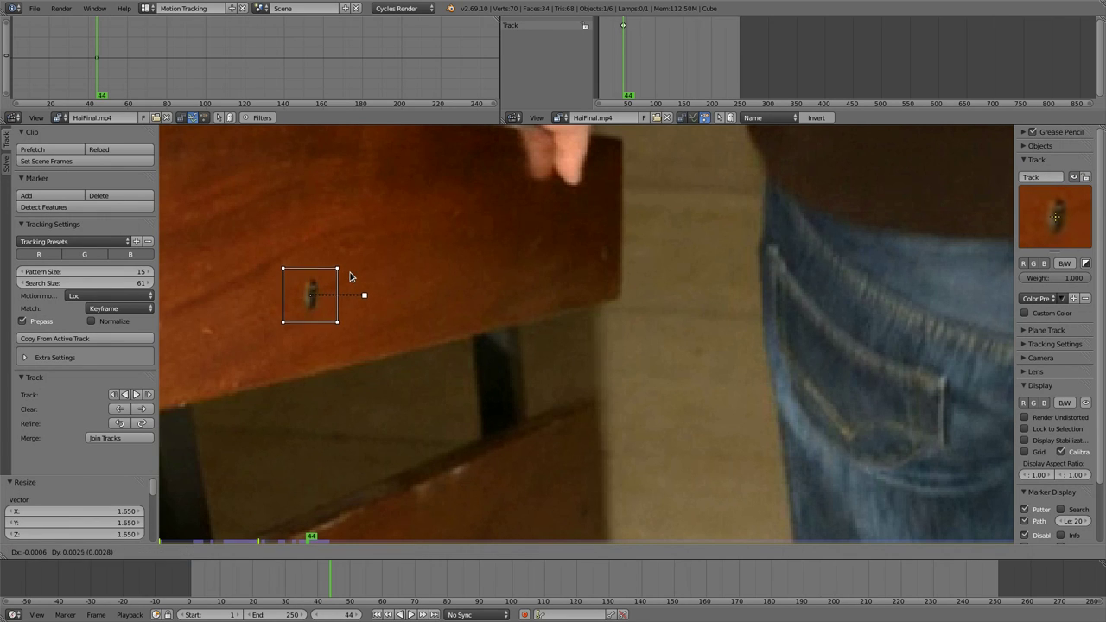
left_click(372, 290)
scroll(372, 291, "down", 3)
middle_click_drag(480, 313, 438, 323)
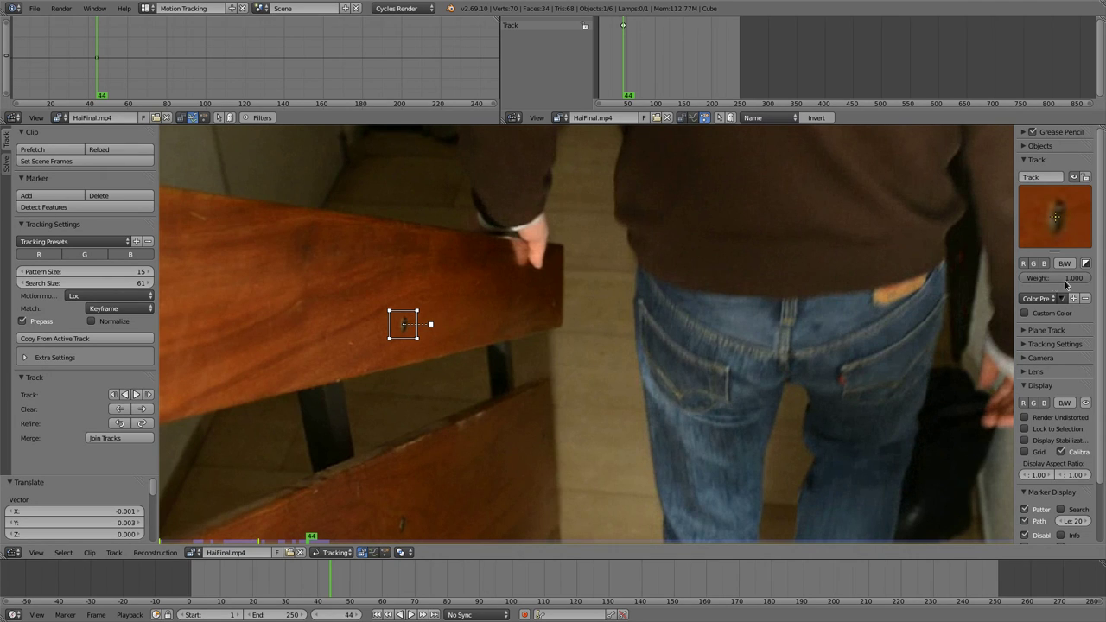
mouse_move(1068, 280)
left_mouse_down()
mouse_move(1081, 280)
mouse_move(1034, 280)
mouse_move(1094, 280)
left_mouse_up()
mouse_move(1079, 279)
left_mouse_down()
mouse_move(1034, 279)
mouse_move(1093, 280)
left_mouse_up()
key("ctrl+z")
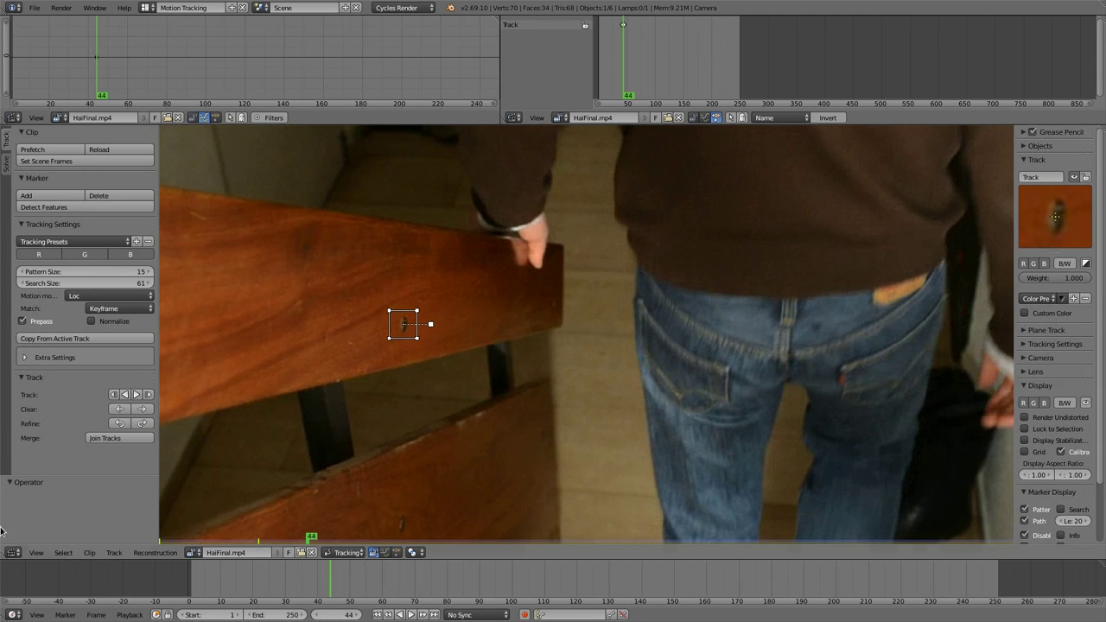
Step: Change the clip editor into a 3D View showing the cube scene through the camera
left_click(14, 553)
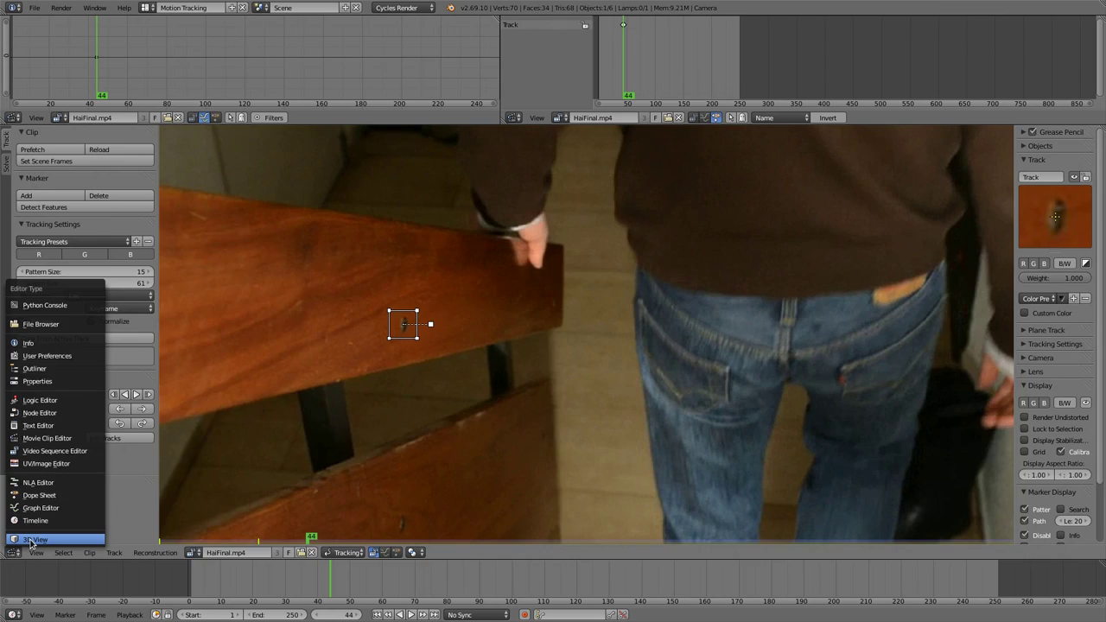
left_click(33, 539)
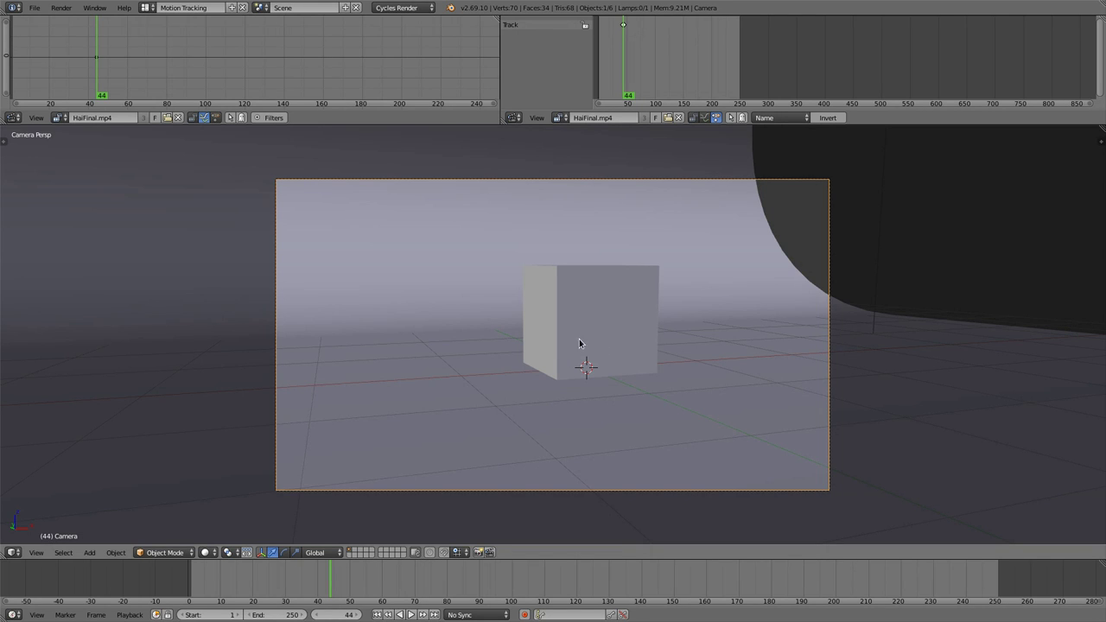
Step: Start Fly Navigation in the camera view by searching for the Fly operator
key("space")
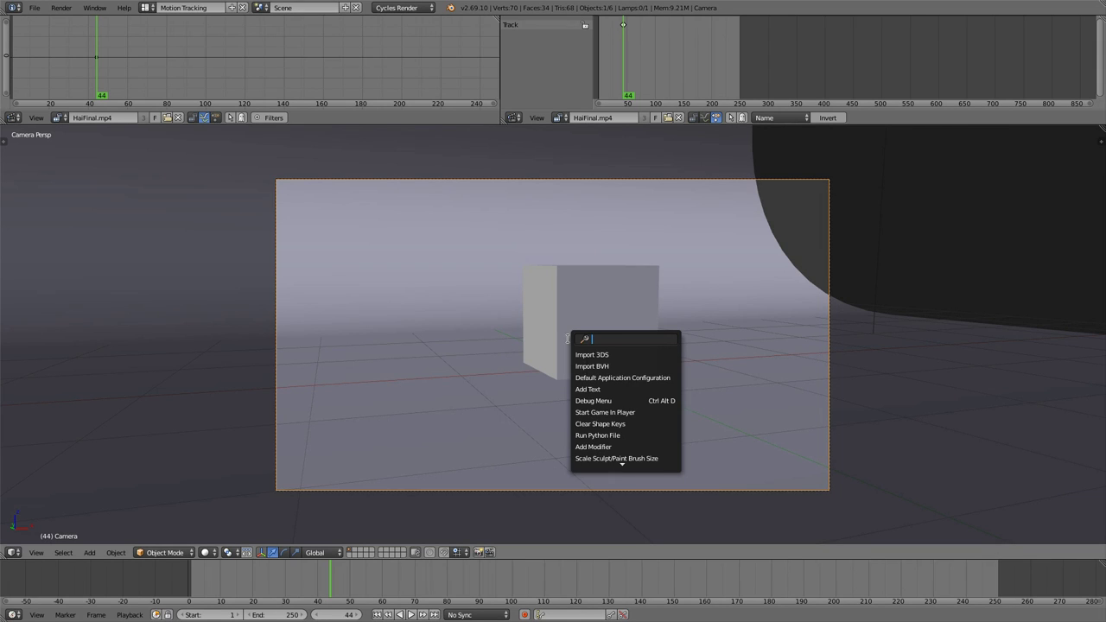
type("Fly")
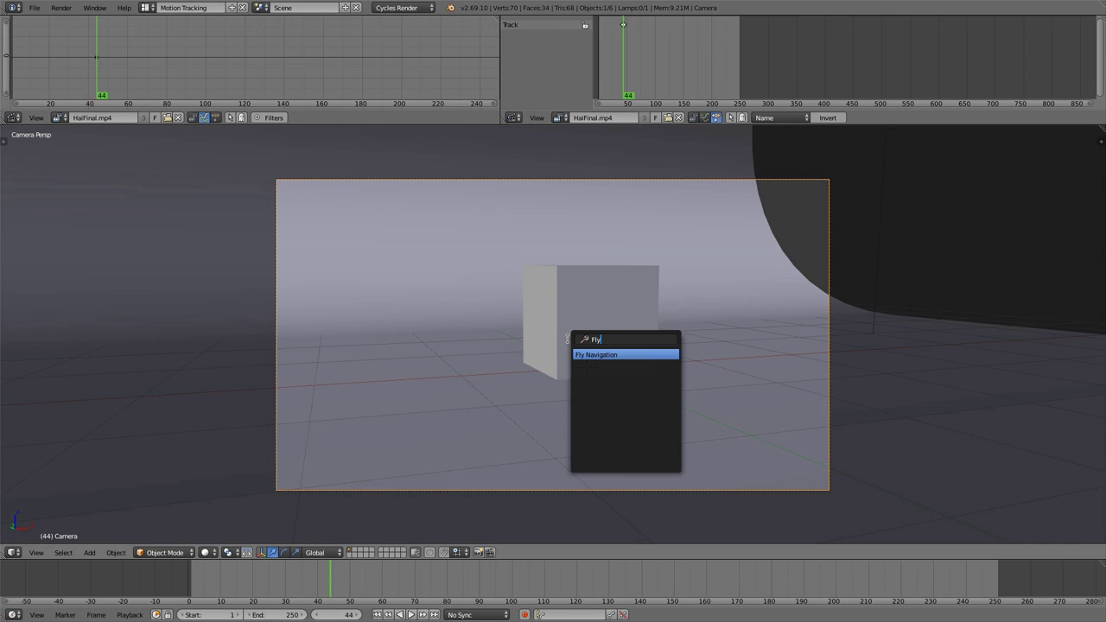
key("Return")
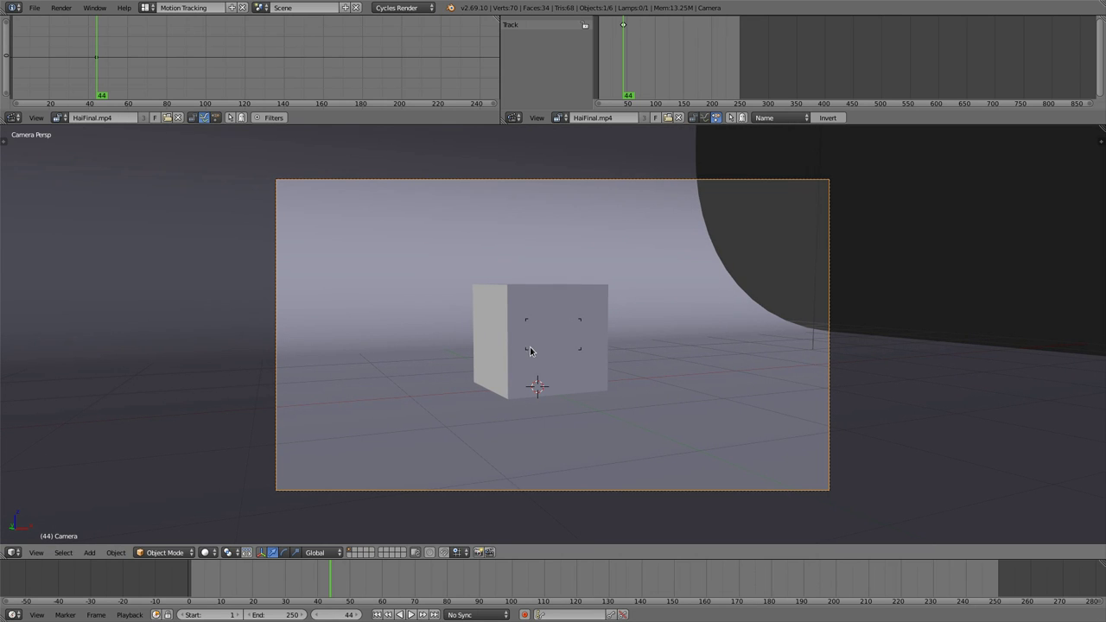
Step: Fly the camera forward and back with the mouse wheel to reframe the grey cube
scroll(549, 345, "up", 3)
scroll(548, 345, "down", 3)
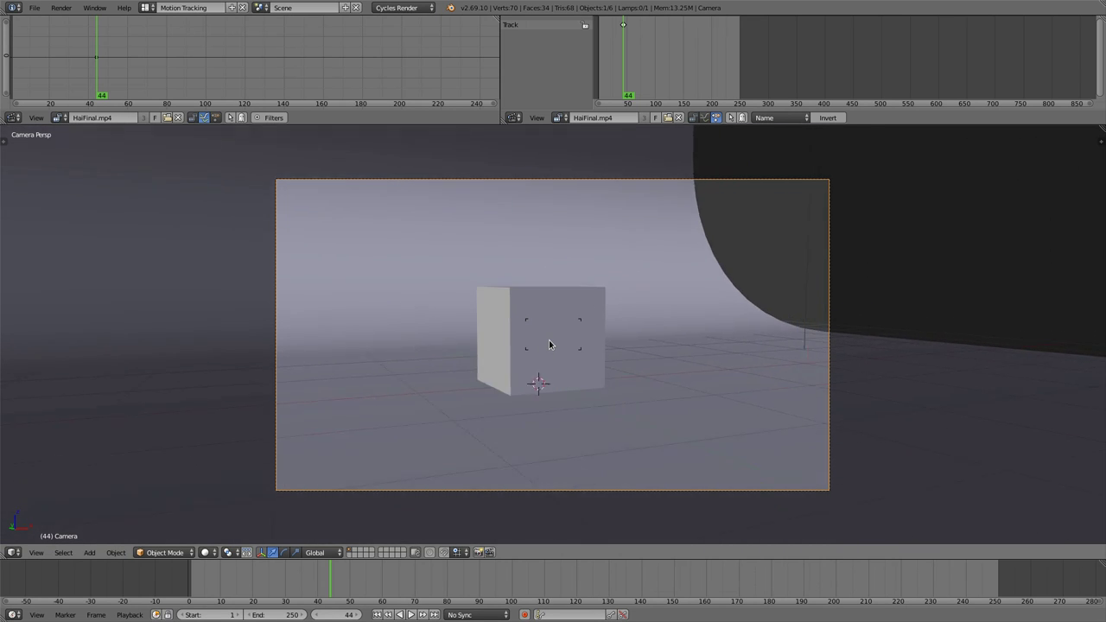
scroll(548, 344, "up", 2)
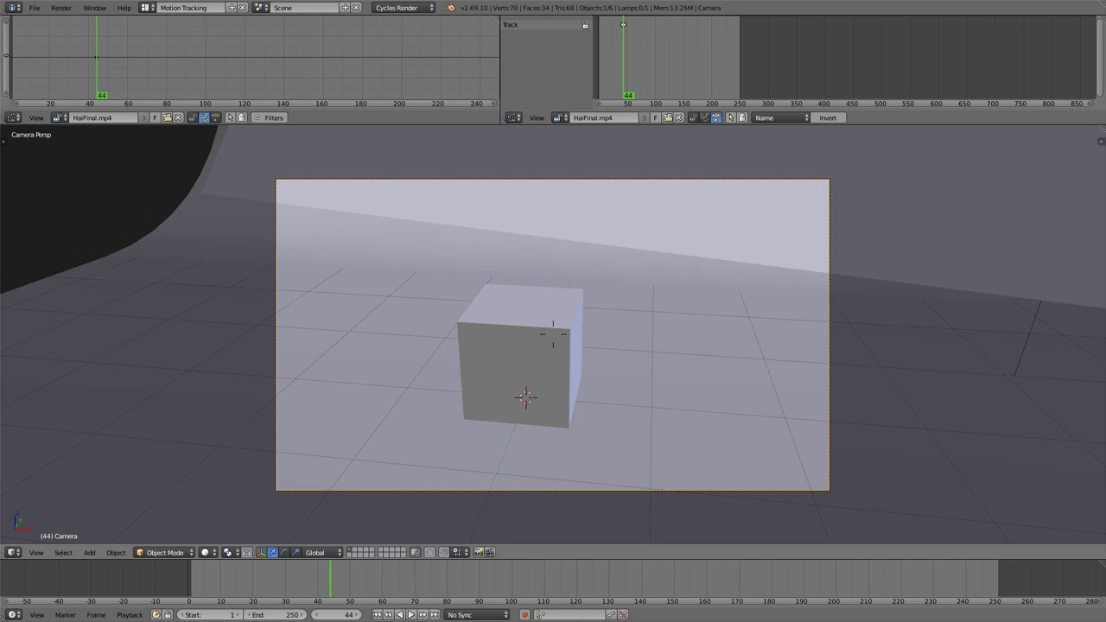
left_click(35, 553)
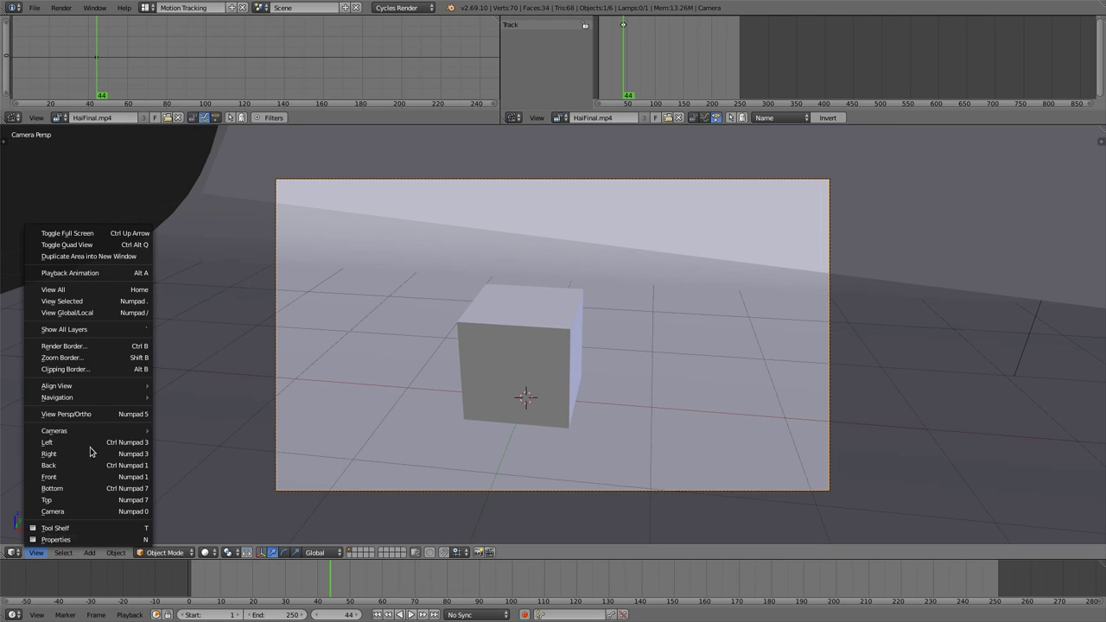
mouse_move(95, 399)
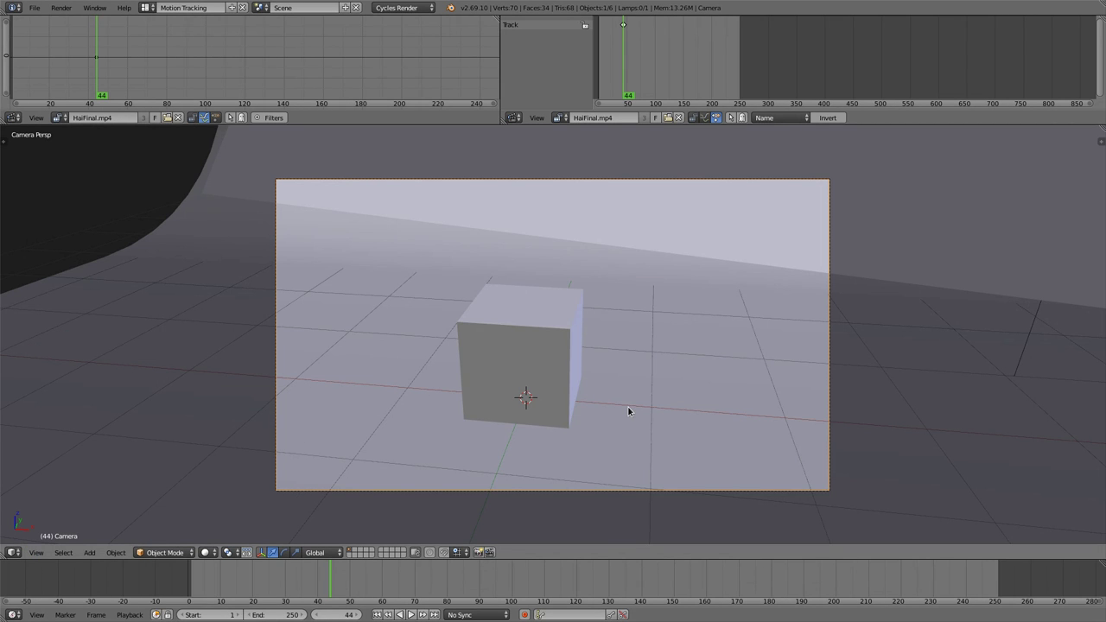
Step: Select the Plane.001 backdrop and start Walk Navigation with Shift+F
right_click(627, 405)
key("shift+f")
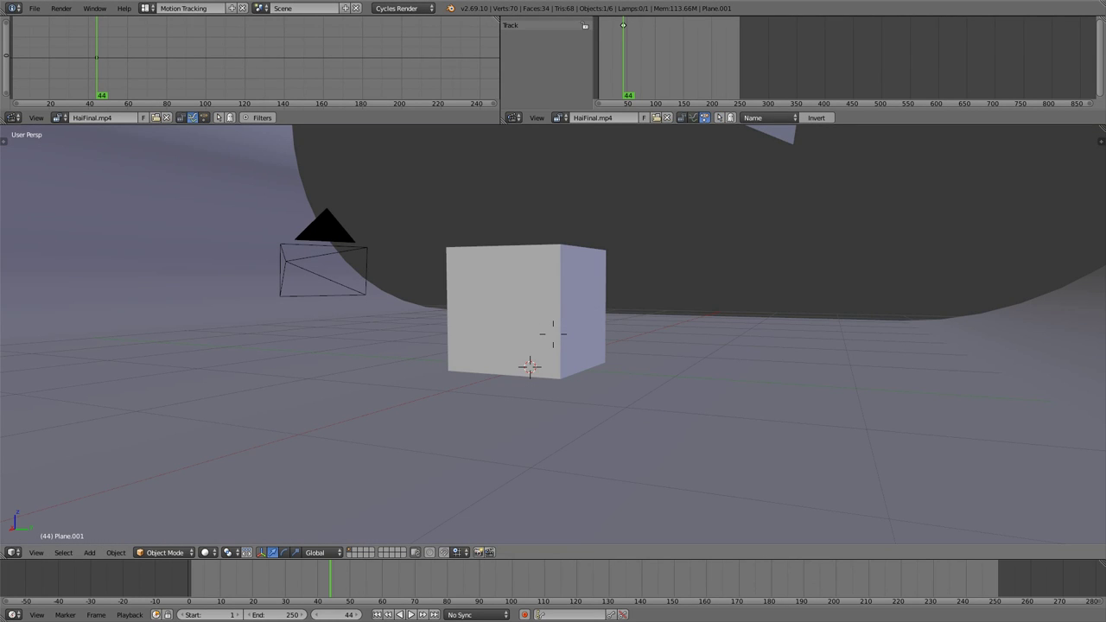